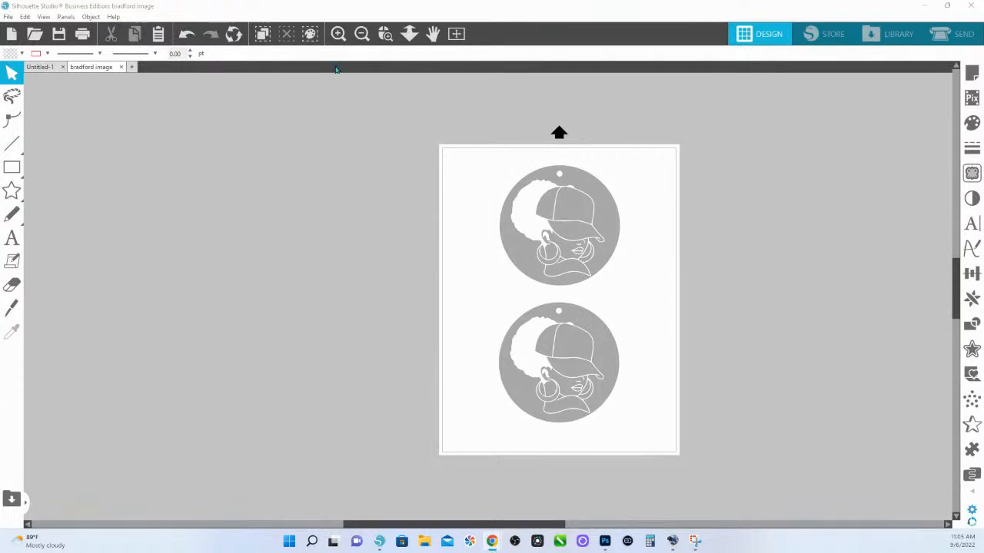
Move both circular ornament designs off the page onto the gray work area beside it
click(385, 33)
drag(481, 146, 698, 461)
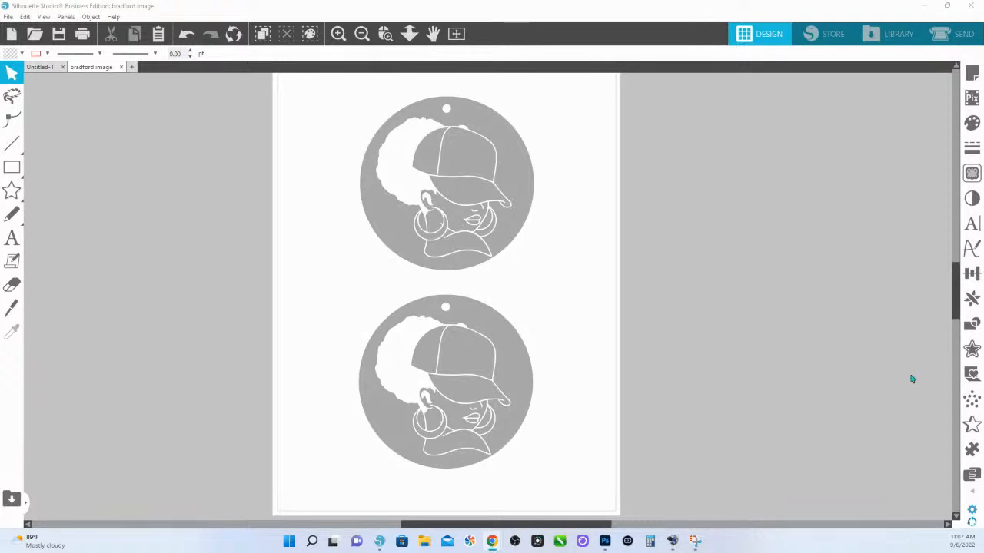
click(422, 194)
drag(419, 182, 739, 188)
drag(630, 321, 433, 351)
click(765, 434)
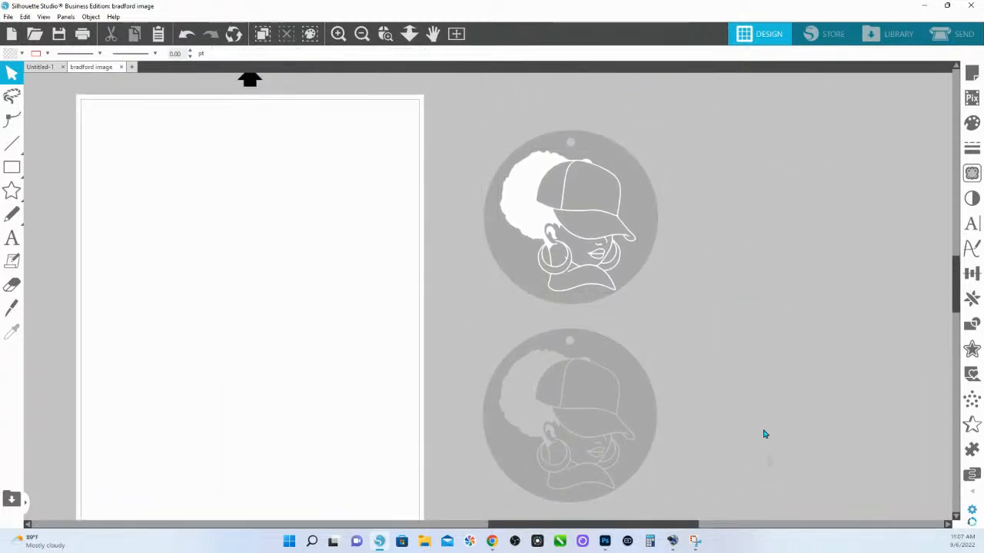
Try lime green and yellow as the fill color of both ornament discs
click(654, 202)
click(972, 125)
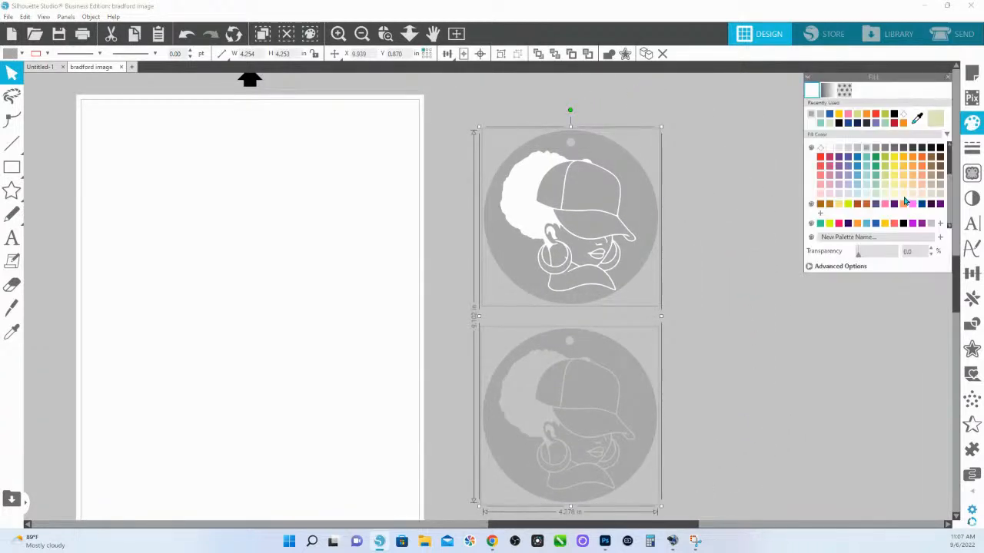
click(885, 160)
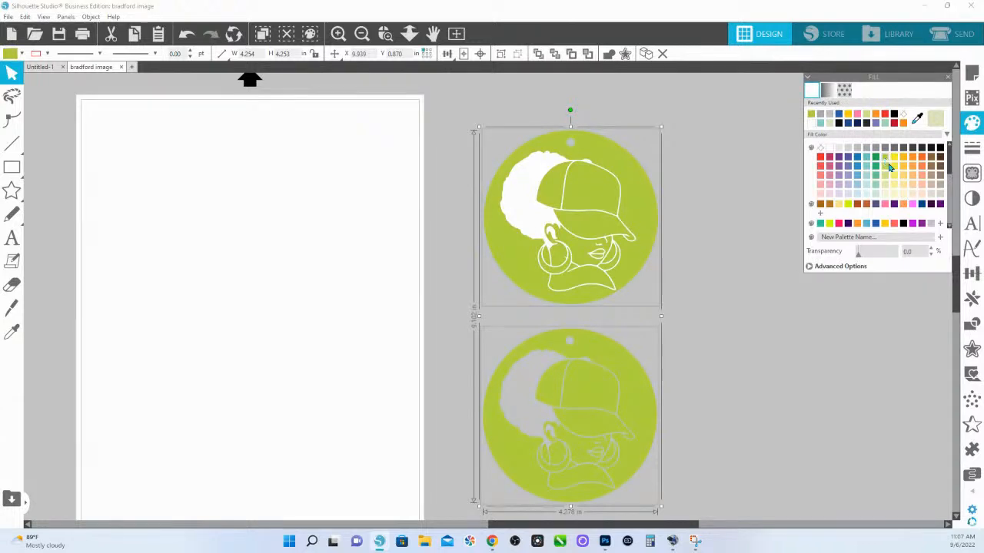
click(885, 224)
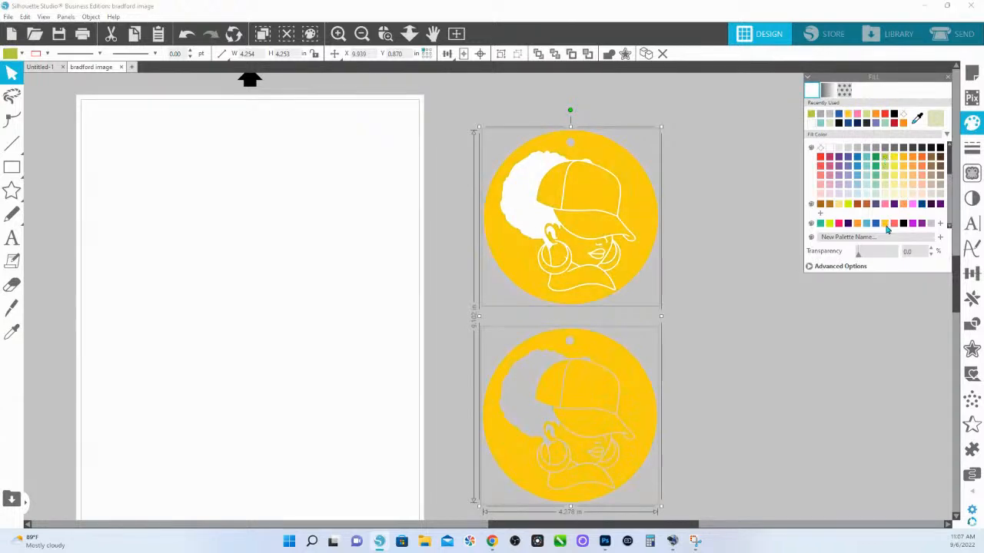
click(753, 379)
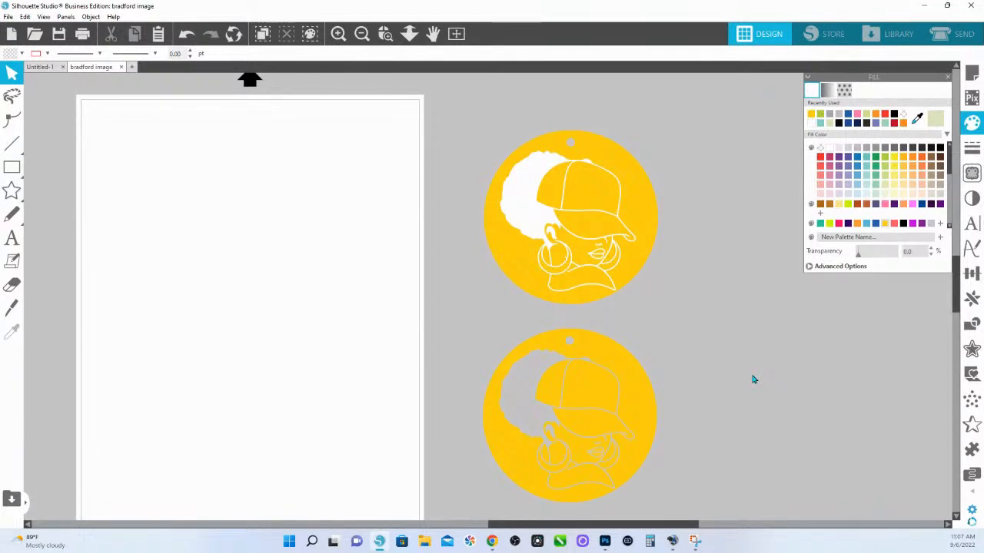
Place both ornaments on the page to compare their appearance there, and return them to the gray area beside it
drag(468, 131, 651, 481)
drag(645, 406, 321, 382)
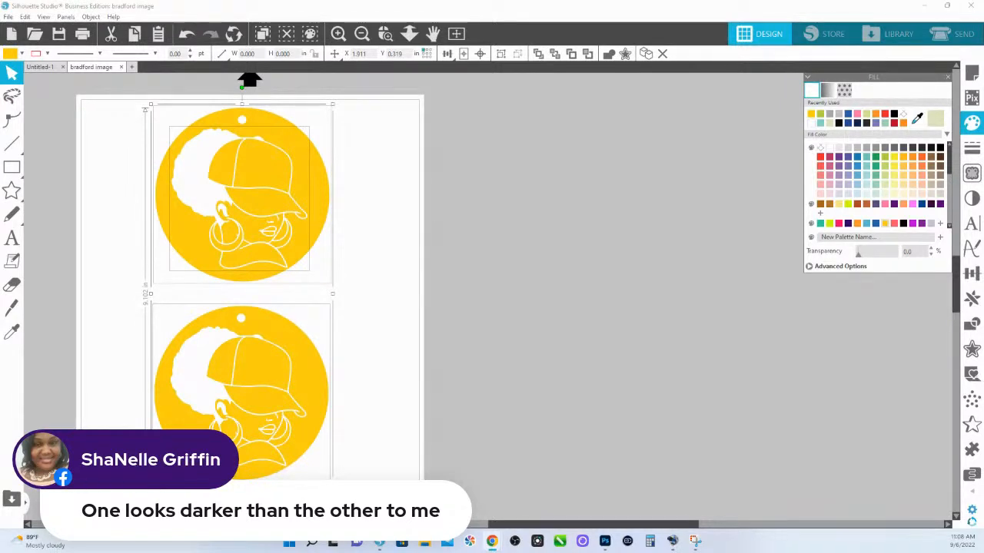
drag(405, 443, 529, 230)
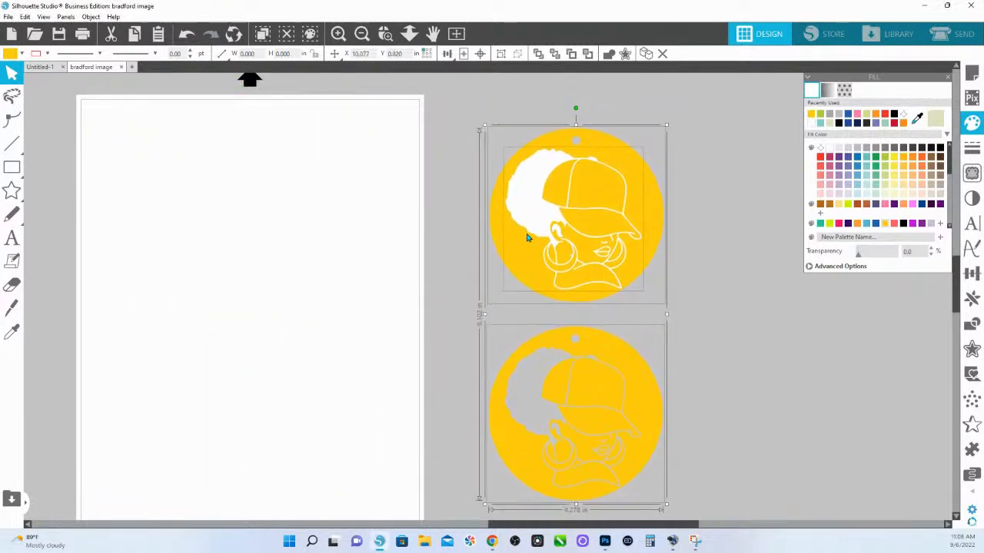
click(714, 320)
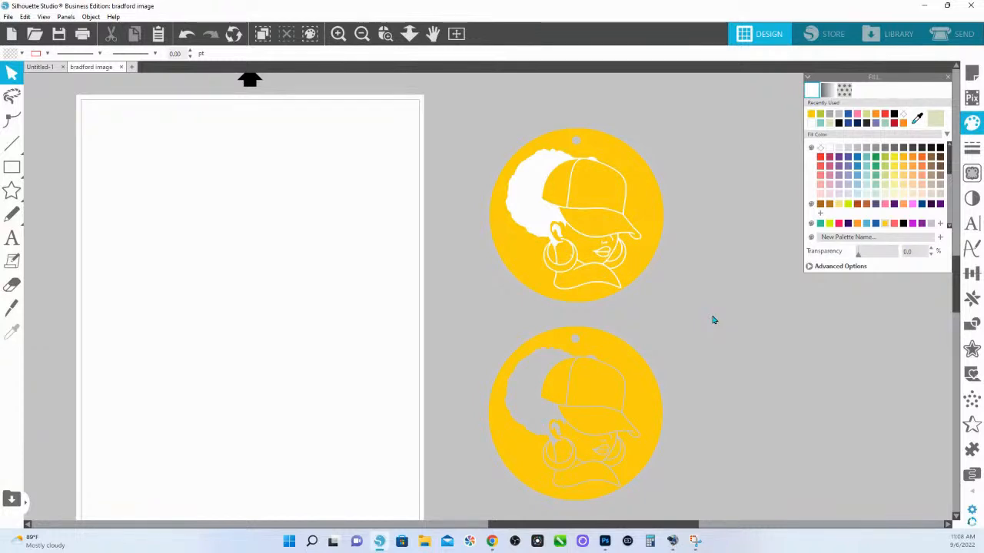
Try pink, blue, purple and orange fills on both ornament discs, leaving them orange
drag(810, 492, 655, 204)
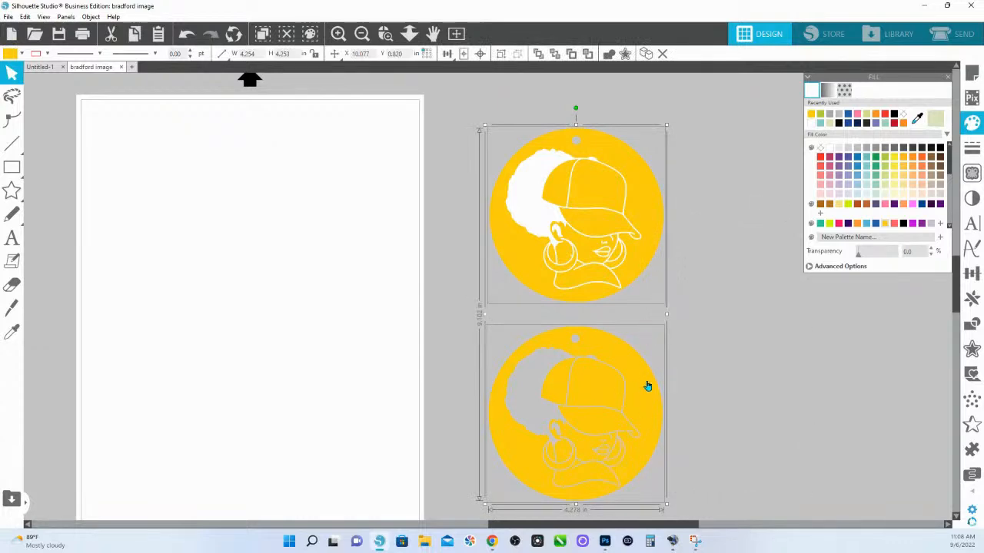
click(838, 224)
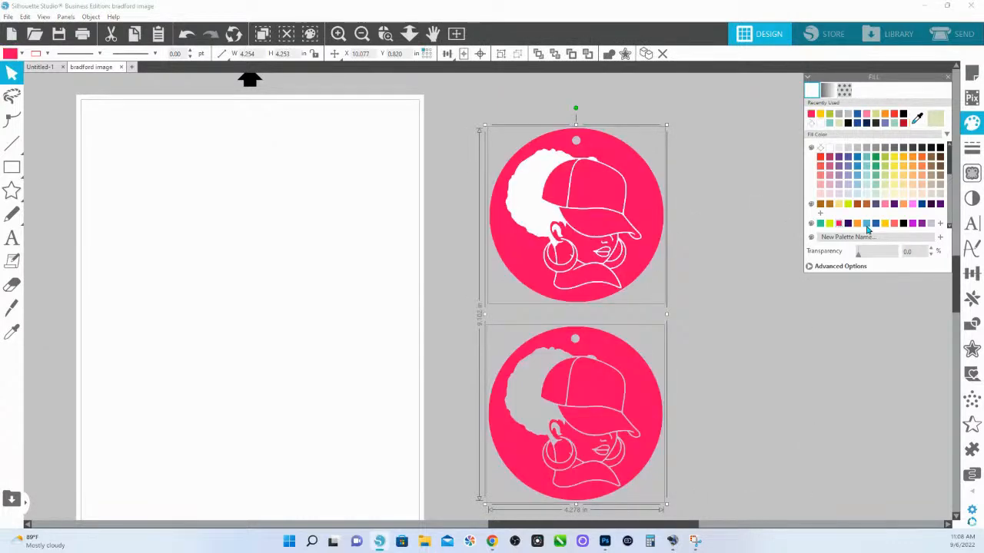
click(876, 224)
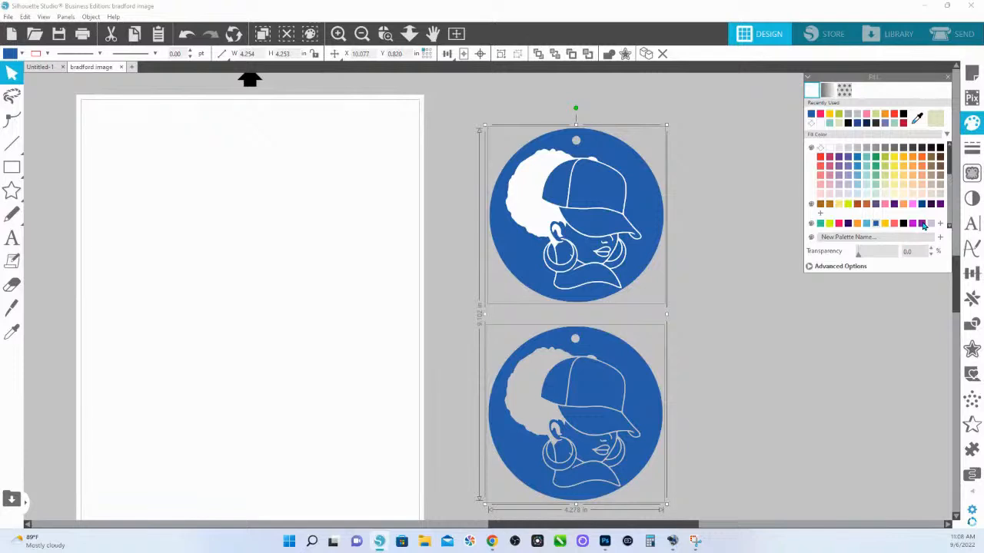
click(921, 224)
click(913, 167)
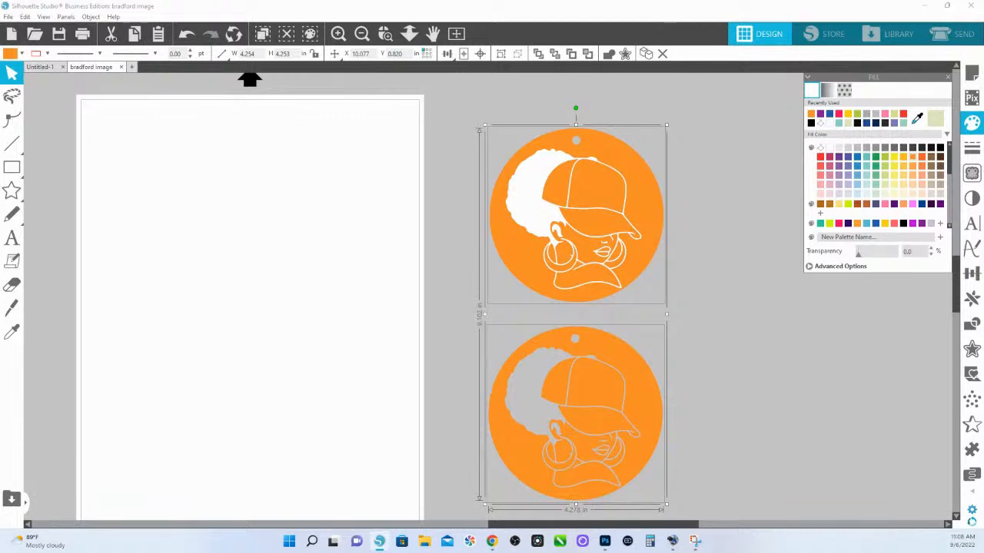
click(705, 397)
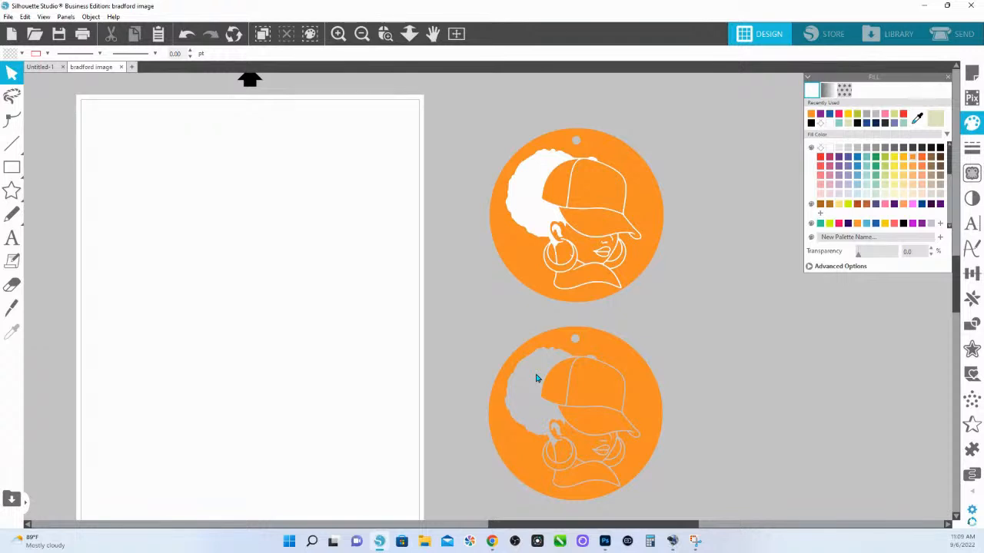
Place both ornaments on the page, set them to Cut Edge in the cut settings, and return to the design view
drag(459, 128, 670, 503)
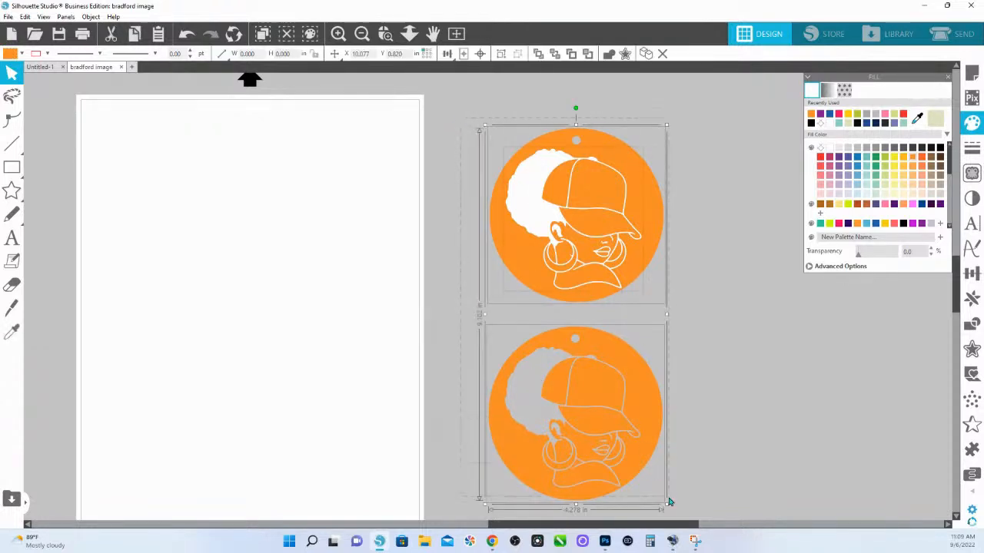
drag(646, 220, 318, 220)
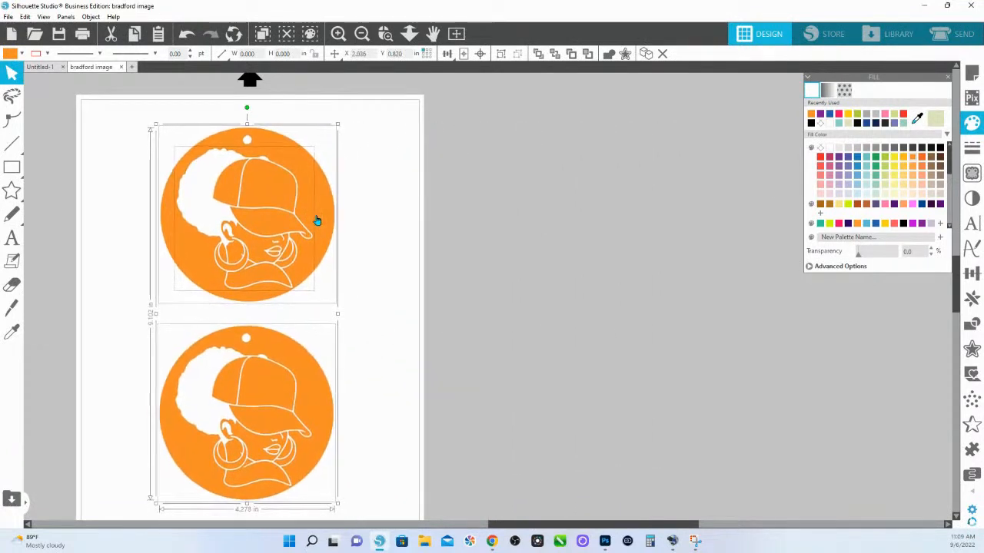
click(957, 43)
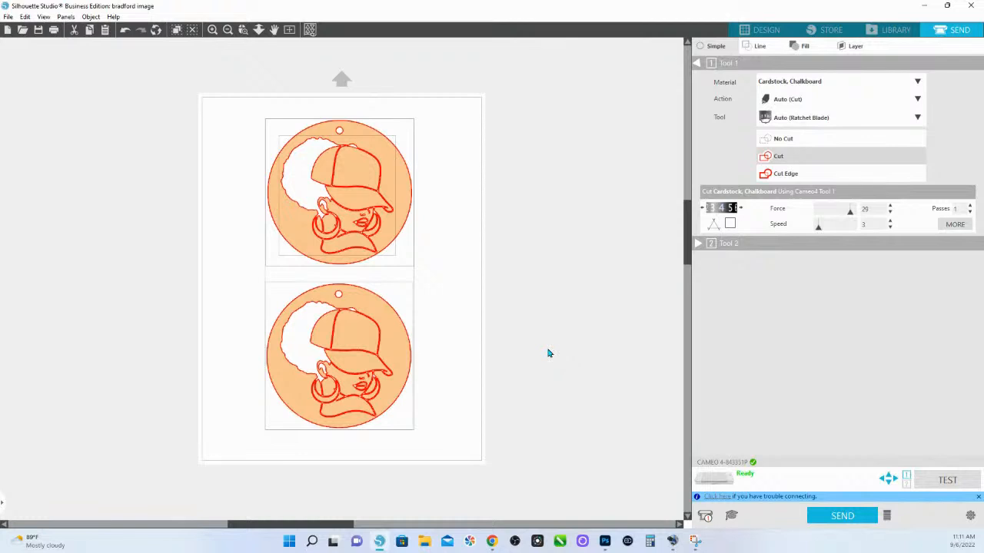
click(805, 177)
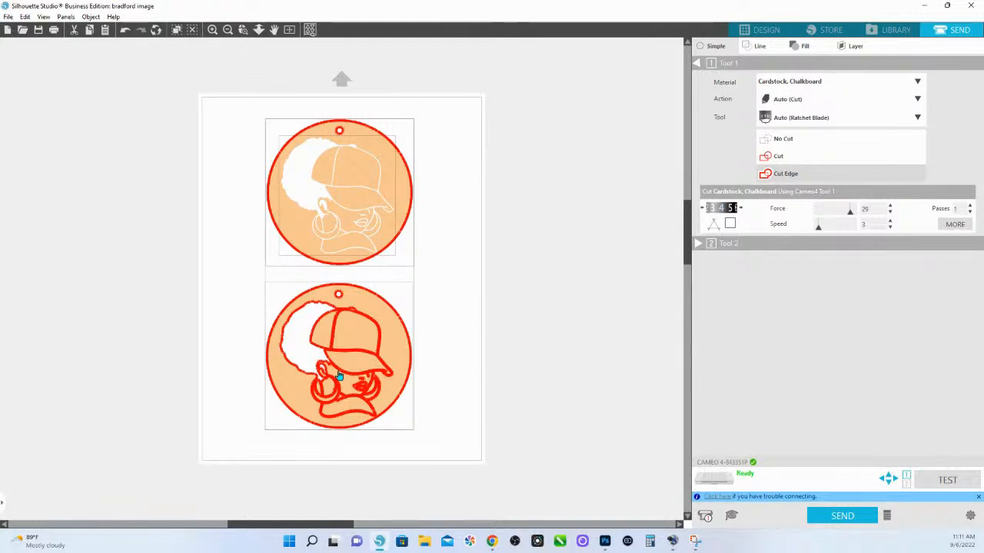
click(757, 33)
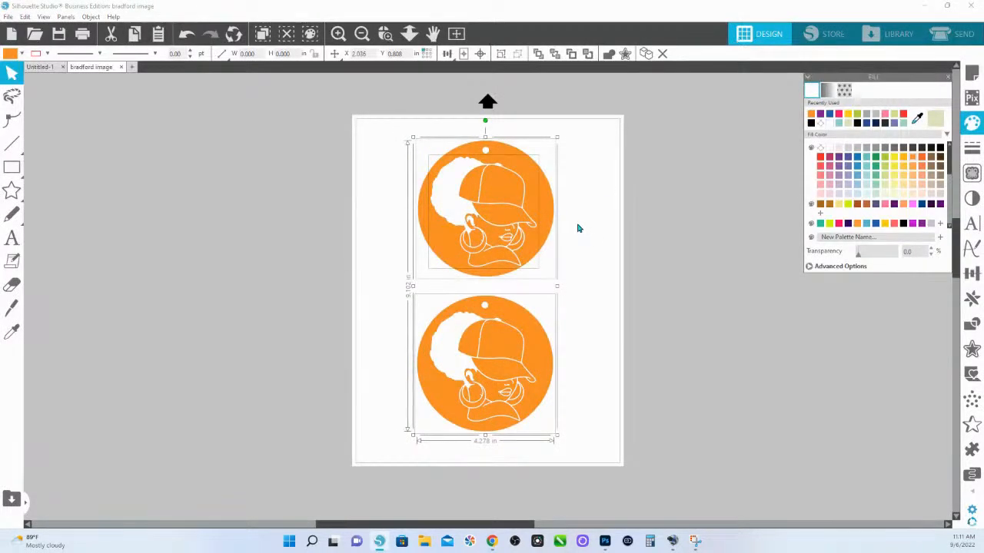
Move both ornaments, including the upper one's white backing shape, off the page onto the gray area beside it
drag(615, 455, 427, 163)
drag(471, 193, 706, 206)
drag(555, 354, 318, 379)
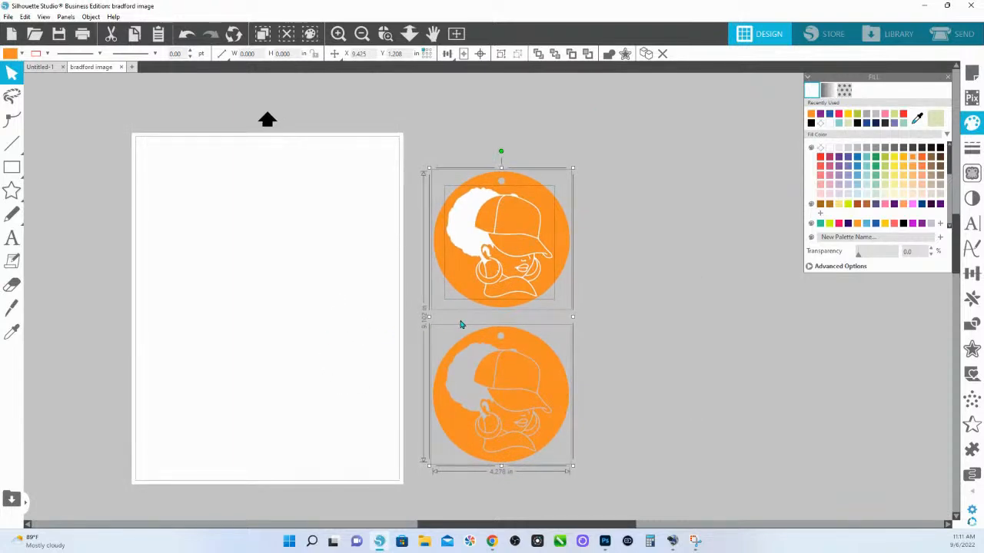
drag(524, 304, 530, 292)
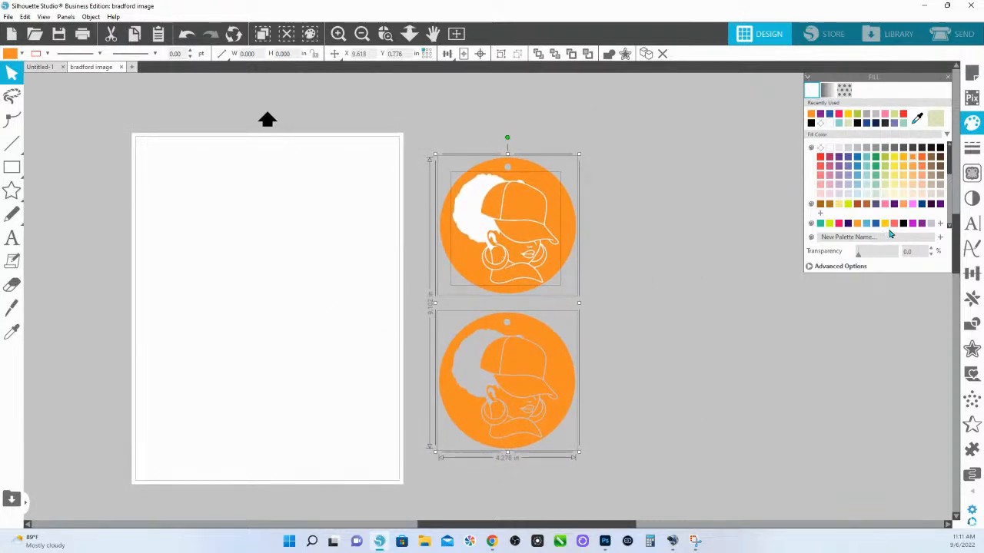
Try filling both ornaments together with the white backing shape in yellow, and undo the fill
click(884, 224)
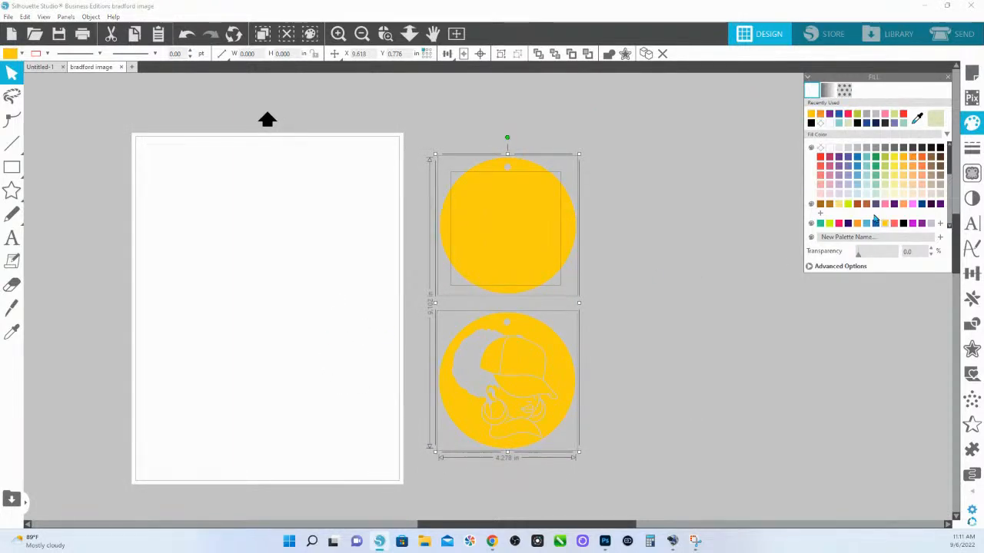
key(ctrl+z)
click(654, 366)
Fill only the two ornament discs with yellow, excluding the upper one's white backing shape
drag(679, 406, 578, 229)
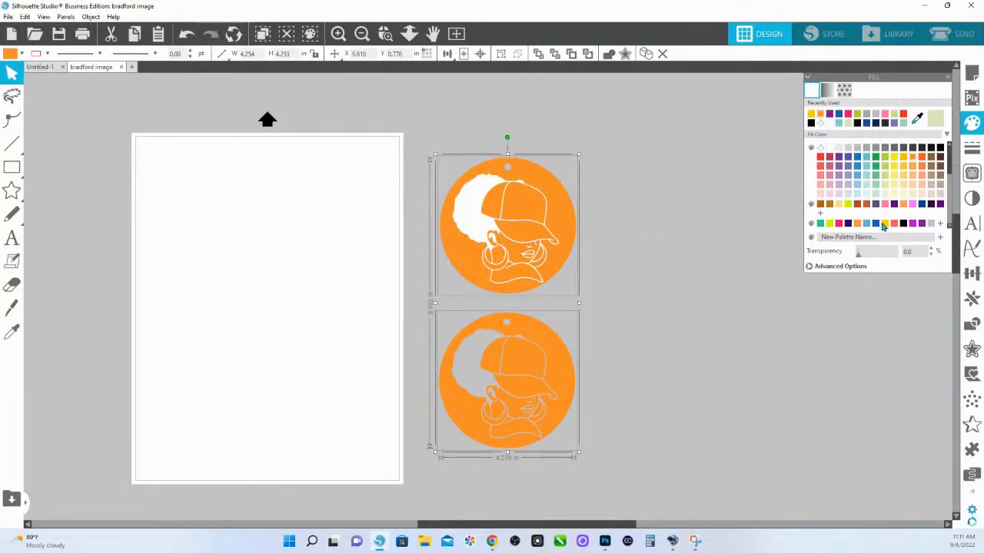
click(885, 224)
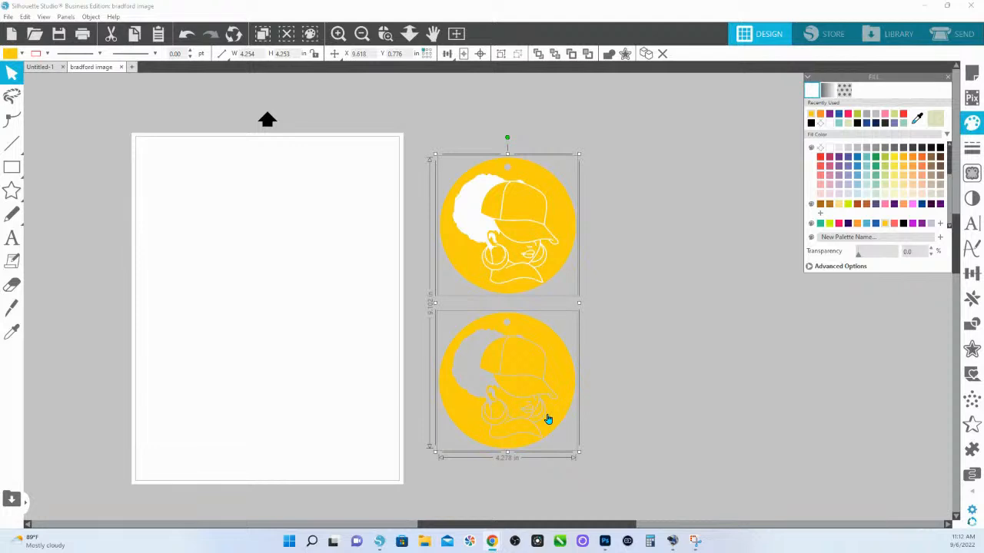
click(623, 349)
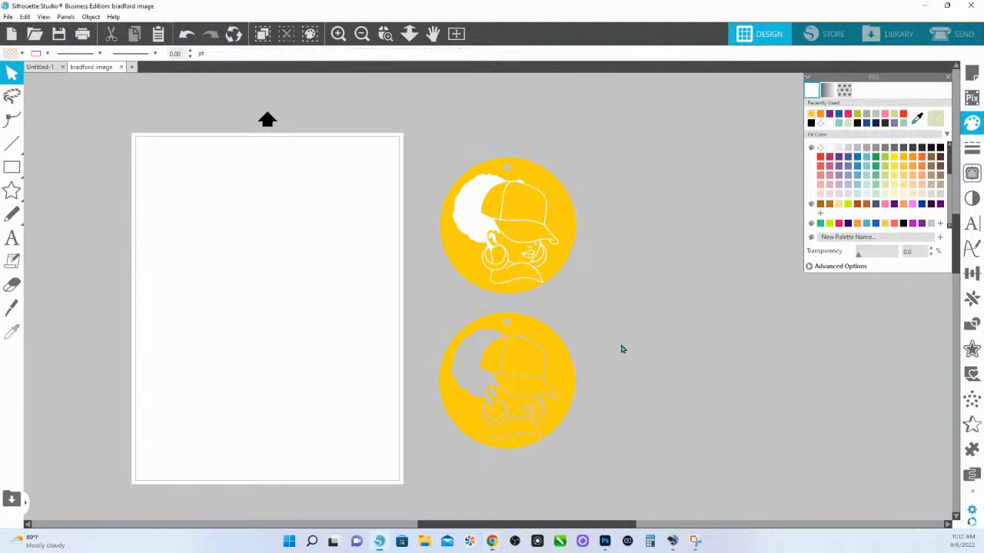
Examine the edit points of the lower ornament and of the upper ornament
double_click(556, 364)
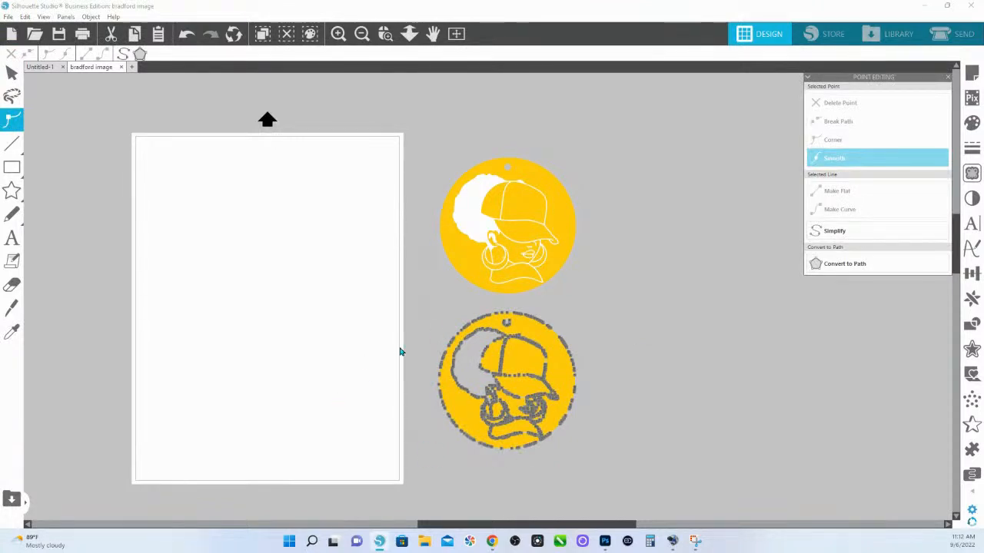
click(567, 251)
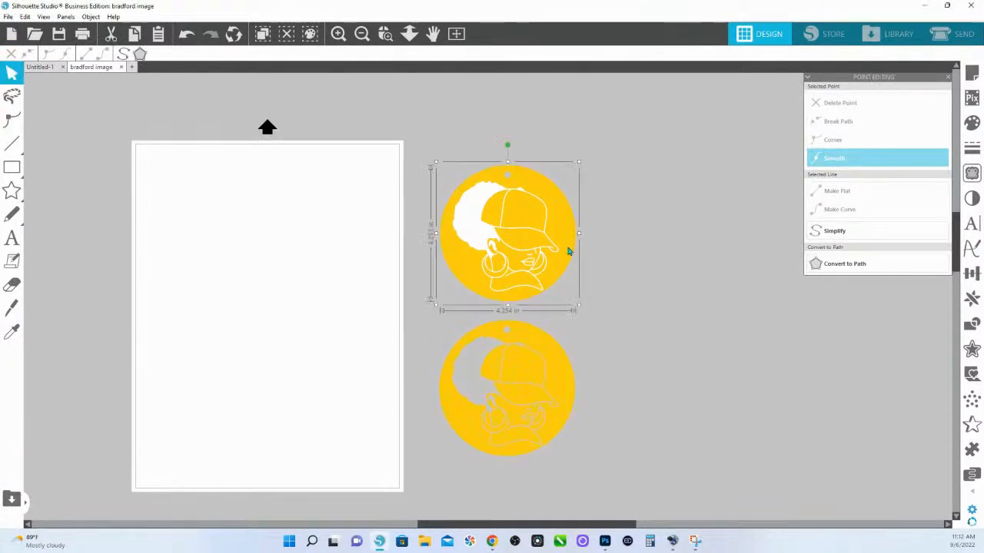
double_click(567, 251)
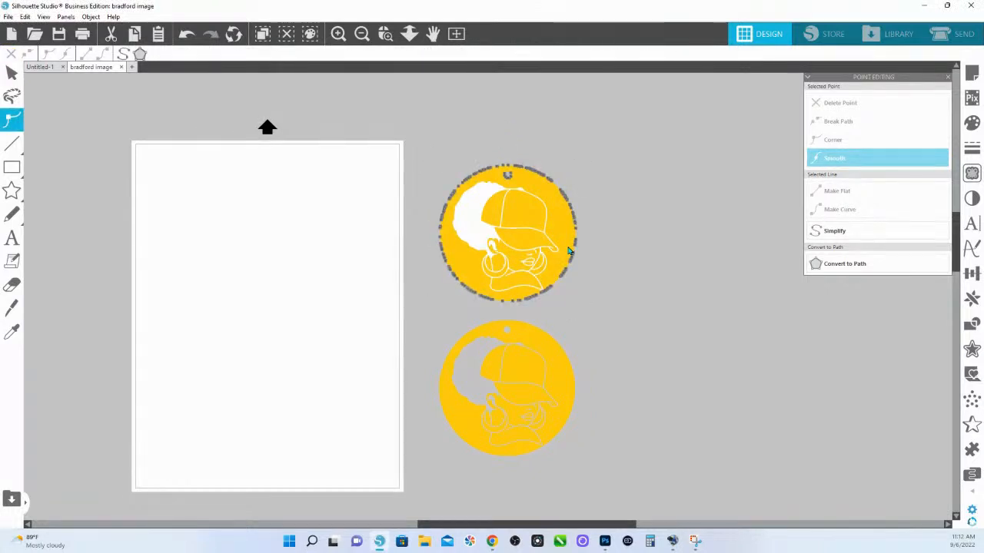
click(455, 143)
Group the upper ornament disc with its white backing shape
click(547, 279)
right_click(547, 279)
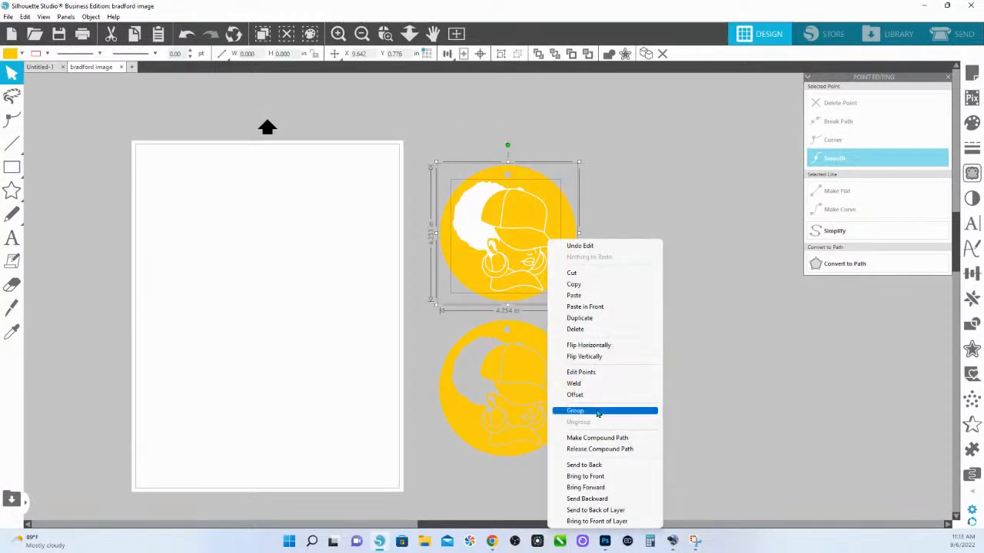
click(597, 412)
click(586, 244)
click(561, 237)
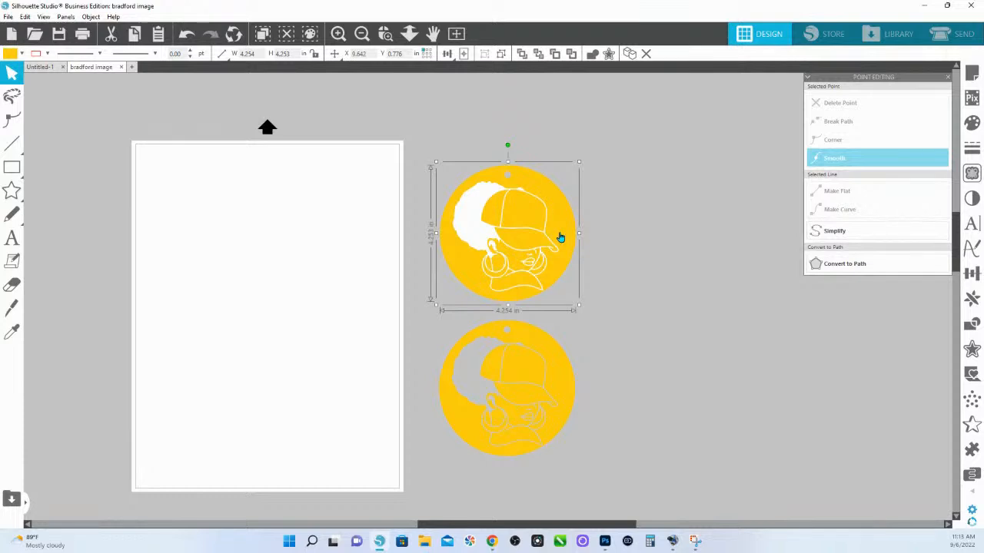
Move both ornaments back onto the page and show the lower ornament's edit points
drag(463, 141, 586, 470)
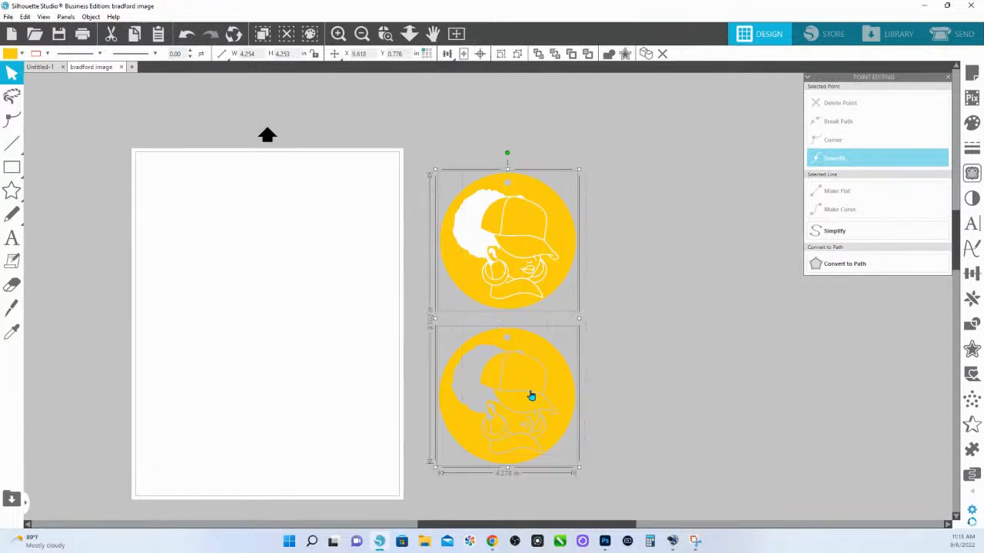
drag(531, 398, 280, 383)
click(458, 373)
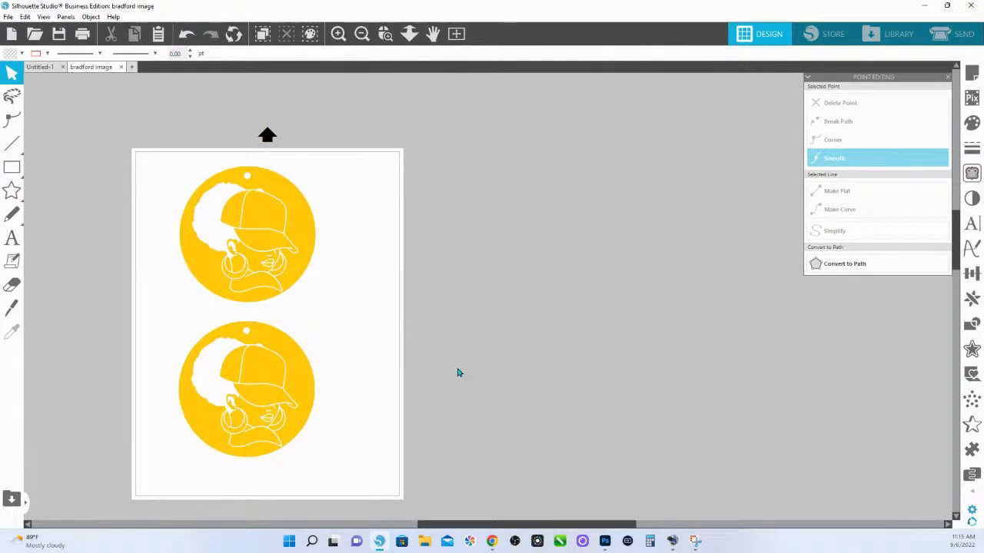
double_click(306, 391)
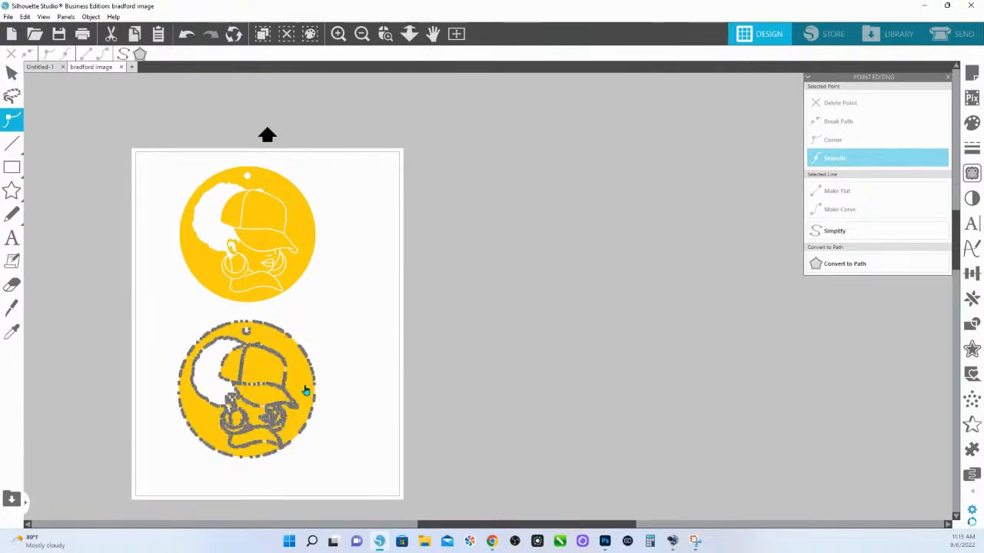
Place a copy of the upper ornament on the empty area beside the page
click(304, 214)
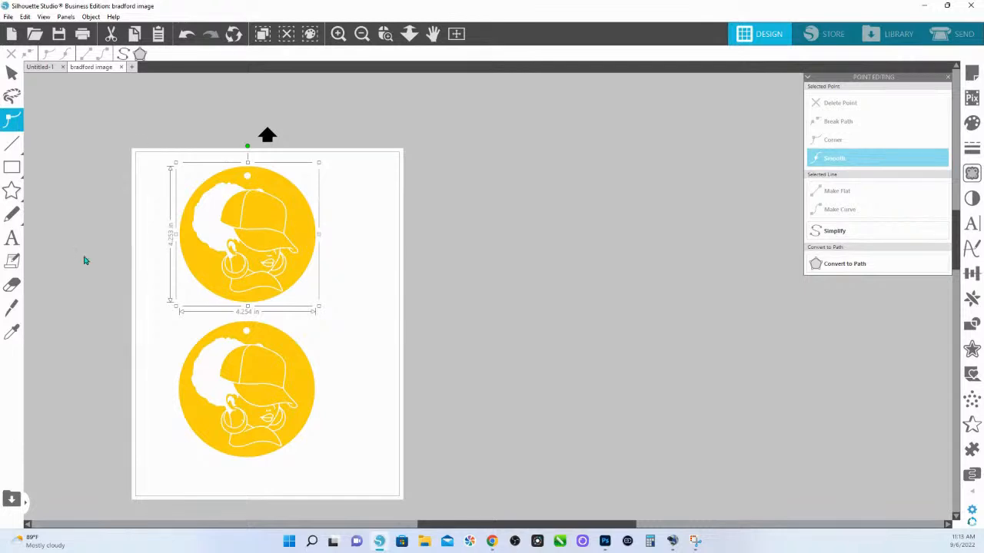
drag(223, 248, 514, 238)
right_click(514, 238)
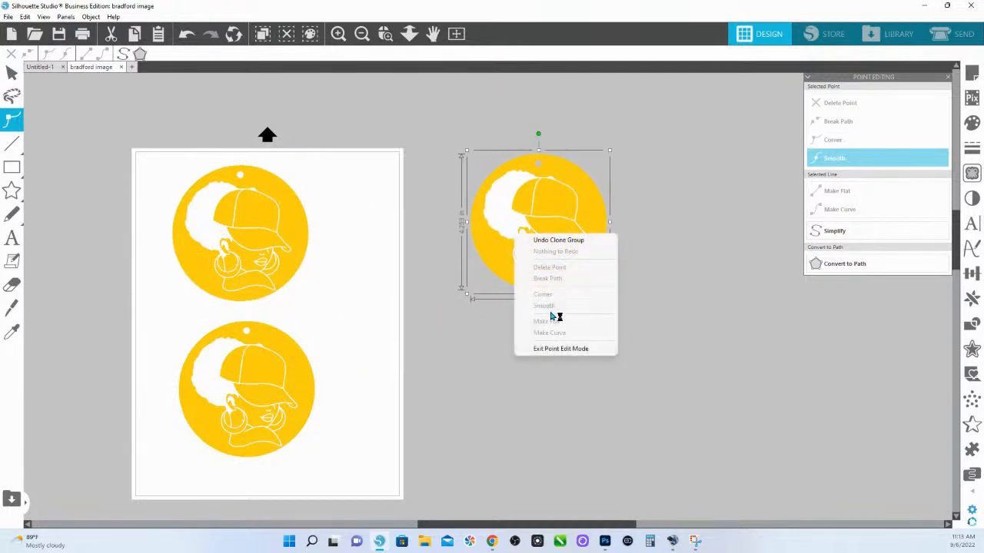
click(604, 215)
Ungroup the copied ornament and pull its white portrait shape away from the yellow disc
right_click(597, 215)
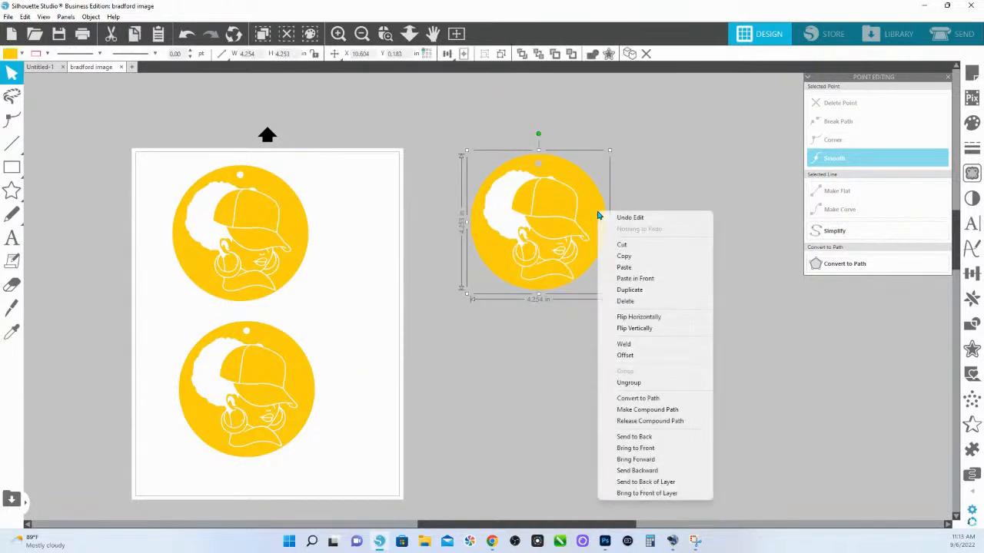
click(614, 382)
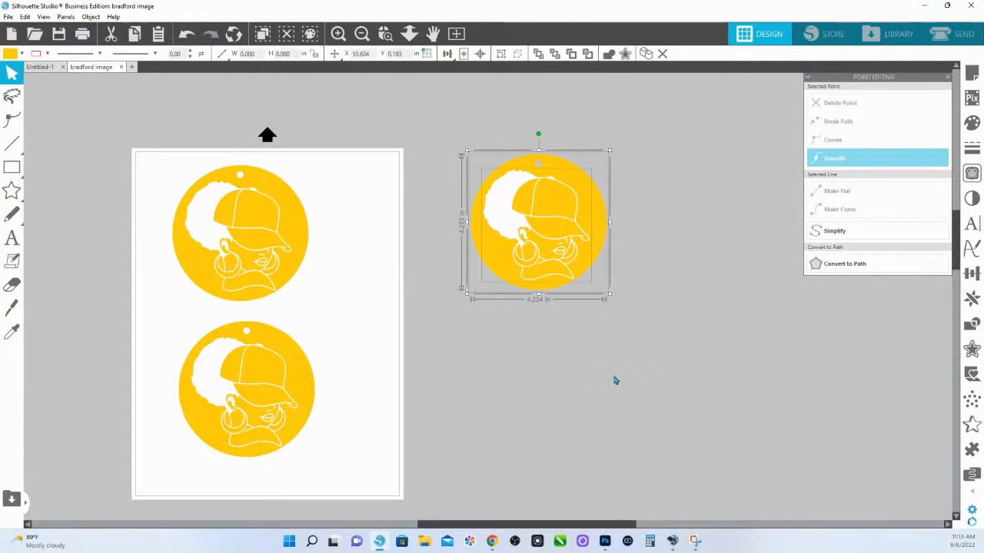
click(546, 367)
drag(512, 224, 722, 217)
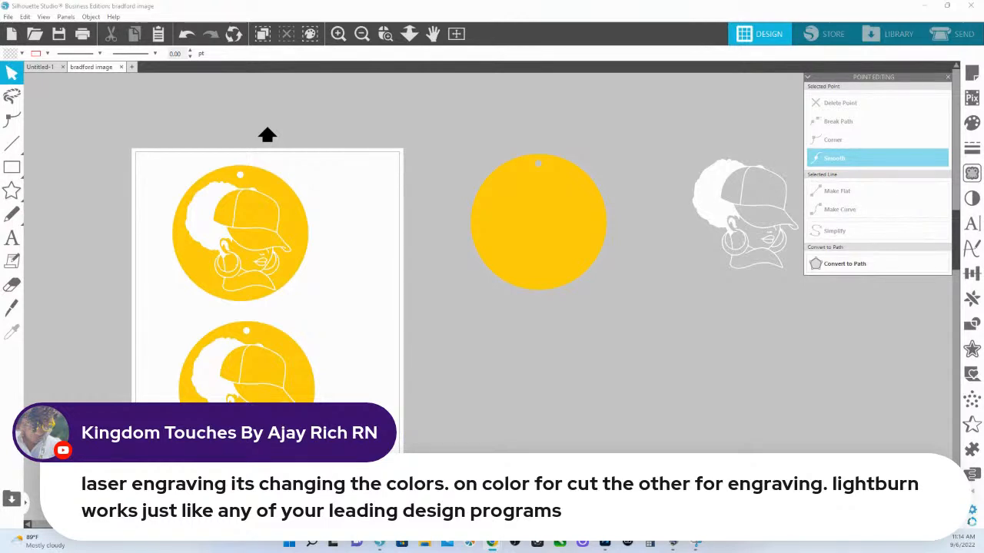
Move the see-through ornament off the page to below the separated disc and fill it with light orange
drag(262, 376, 555, 378)
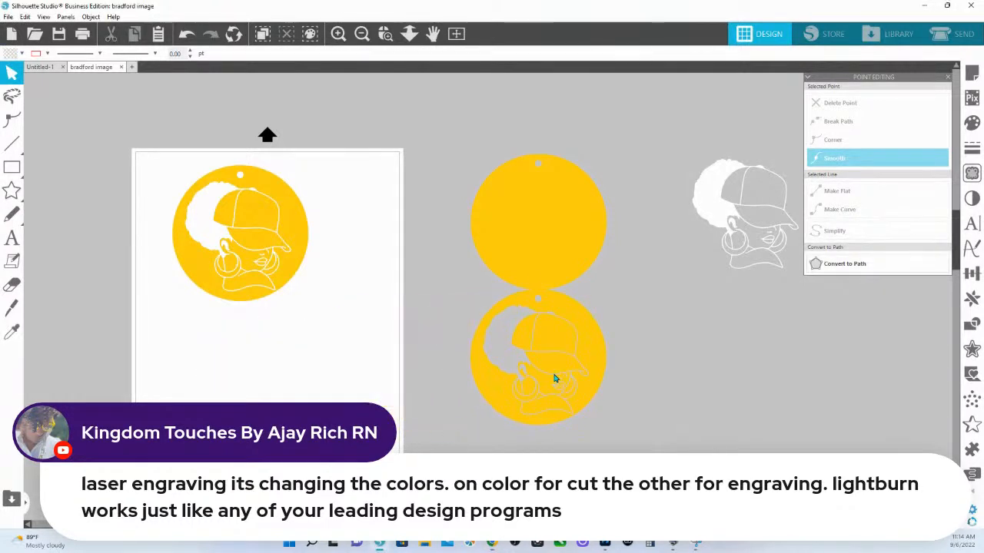
drag(577, 343, 584, 406)
click(972, 123)
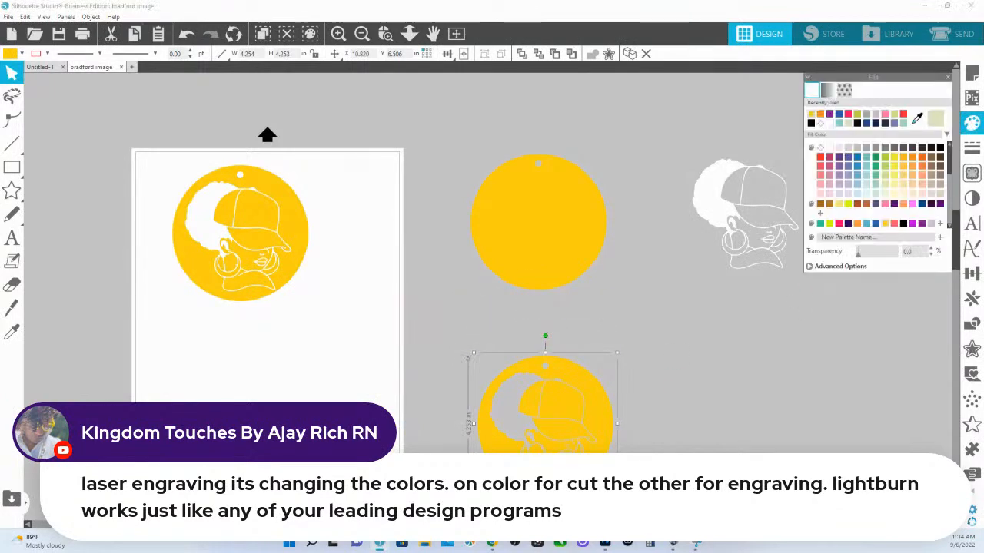
click(904, 167)
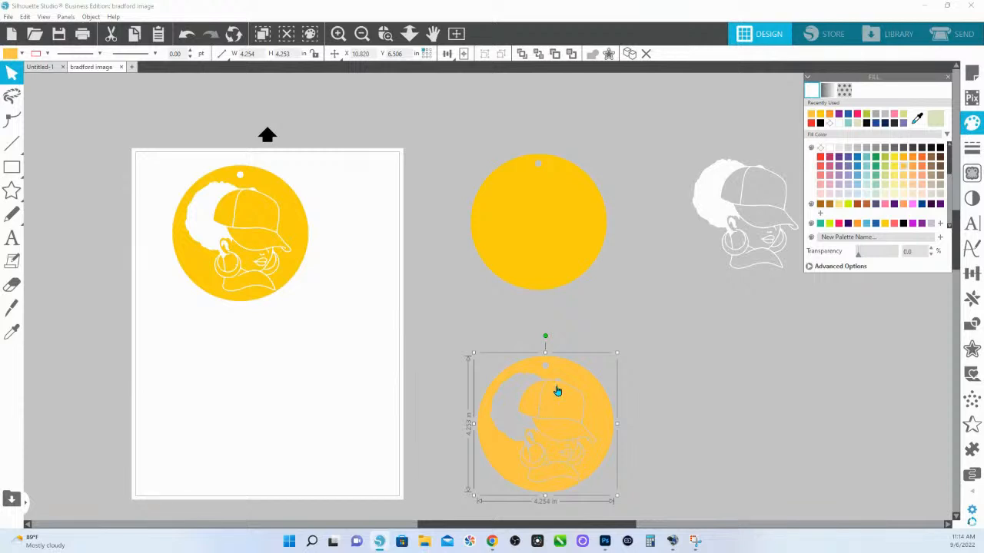
Place the white portrait back over its disc, filling the portrait with purple and the disc with pale yellow-green
drag(707, 200, 509, 213)
click(848, 167)
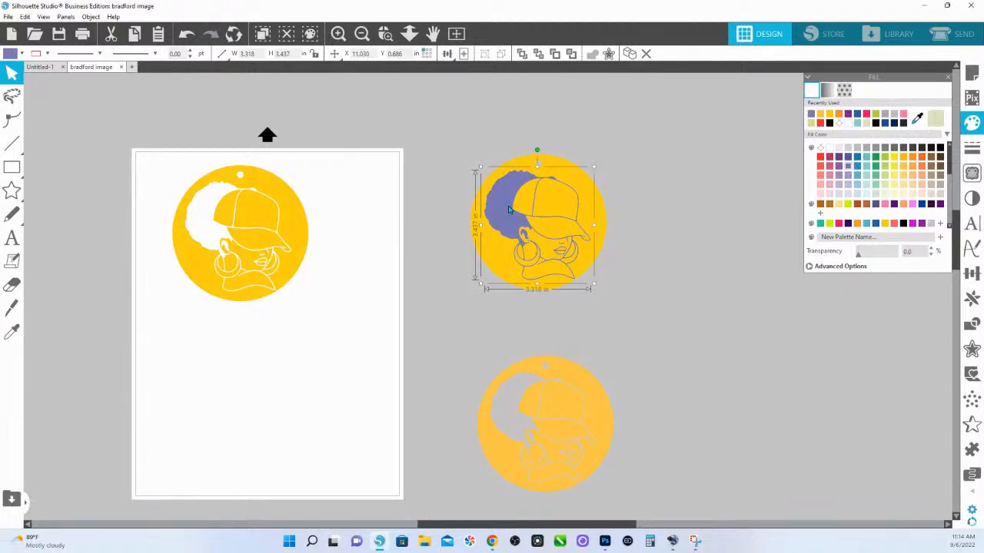
click(607, 209)
click(882, 192)
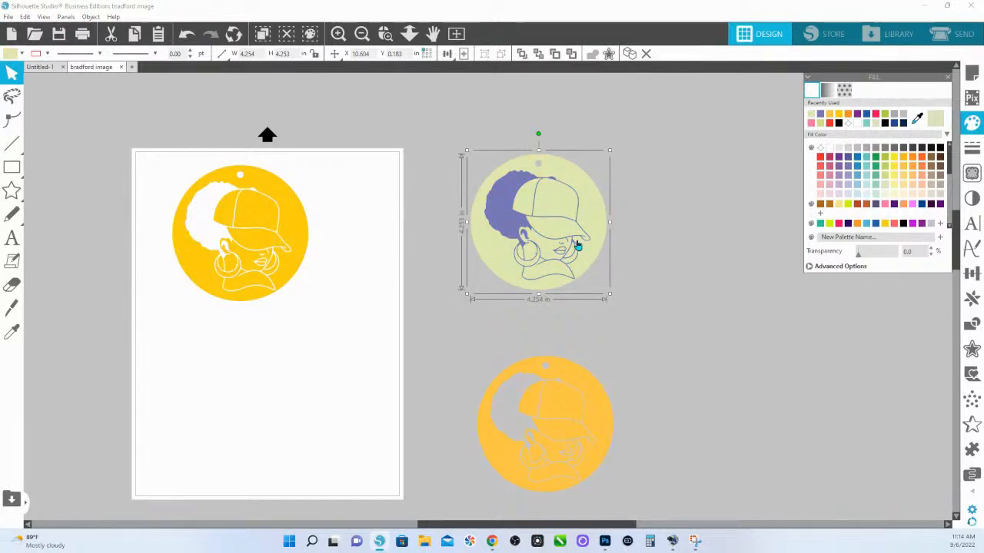
click(508, 210)
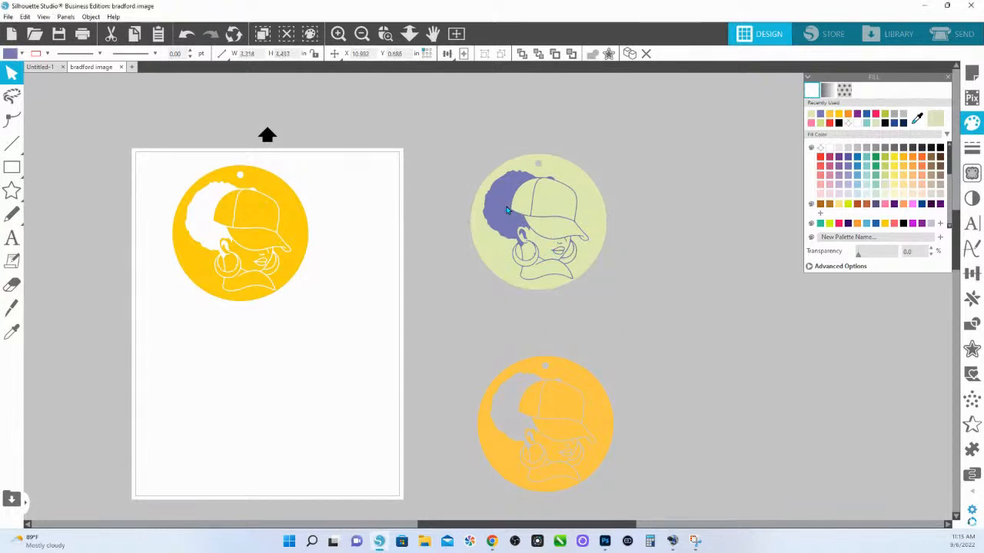
click(507, 209)
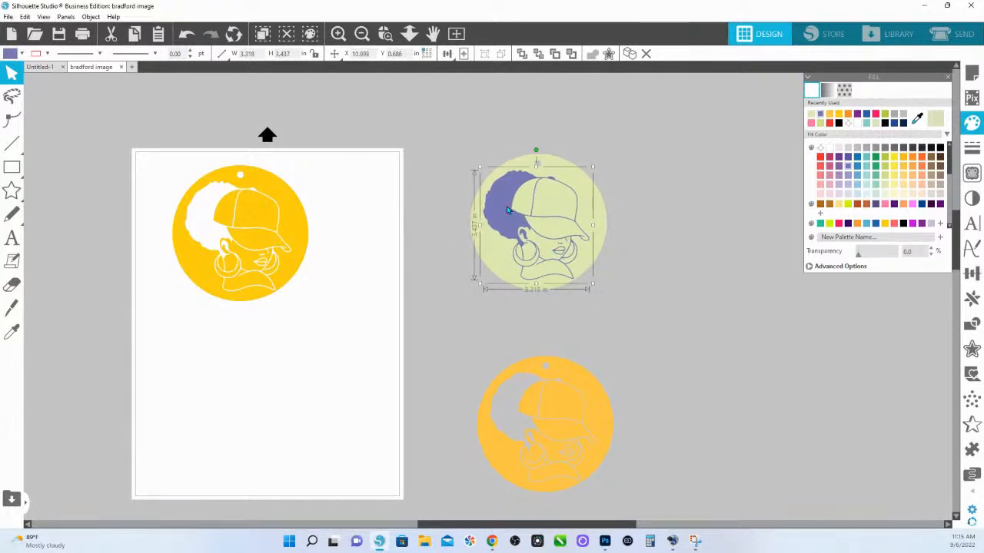
click(506, 205)
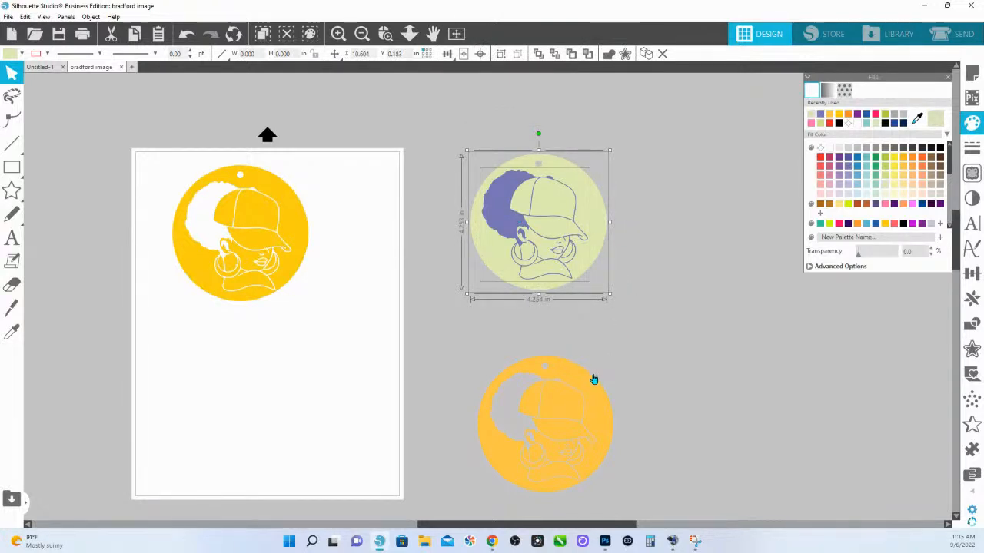
Give the see-through ornament a red line colour and a dark blue fill
drag(588, 395, 599, 381)
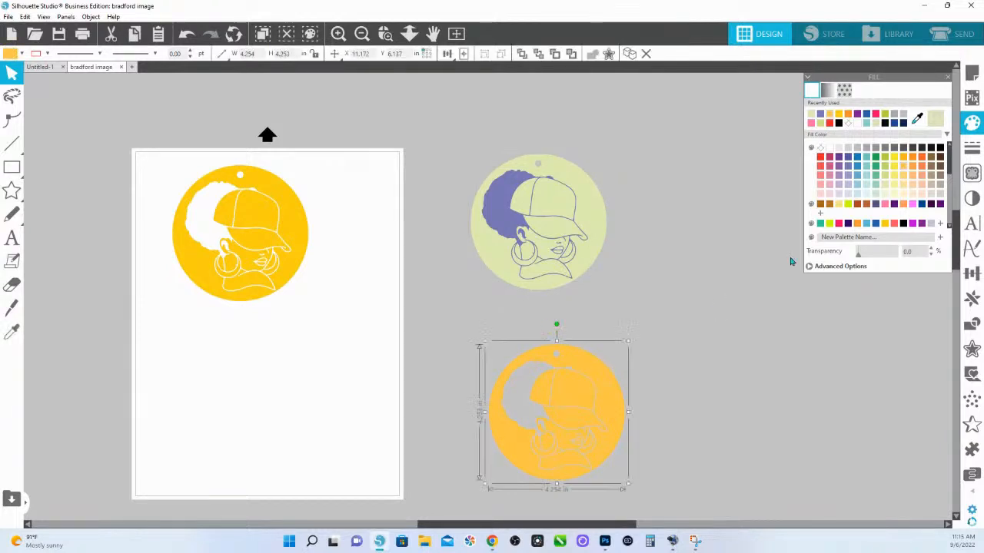
click(48, 54)
click(42, 103)
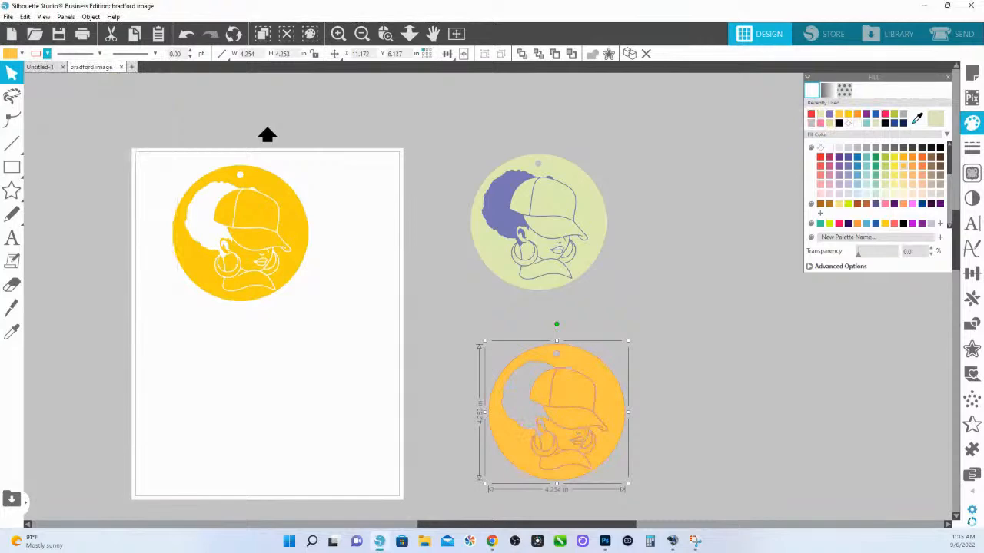
click(922, 204)
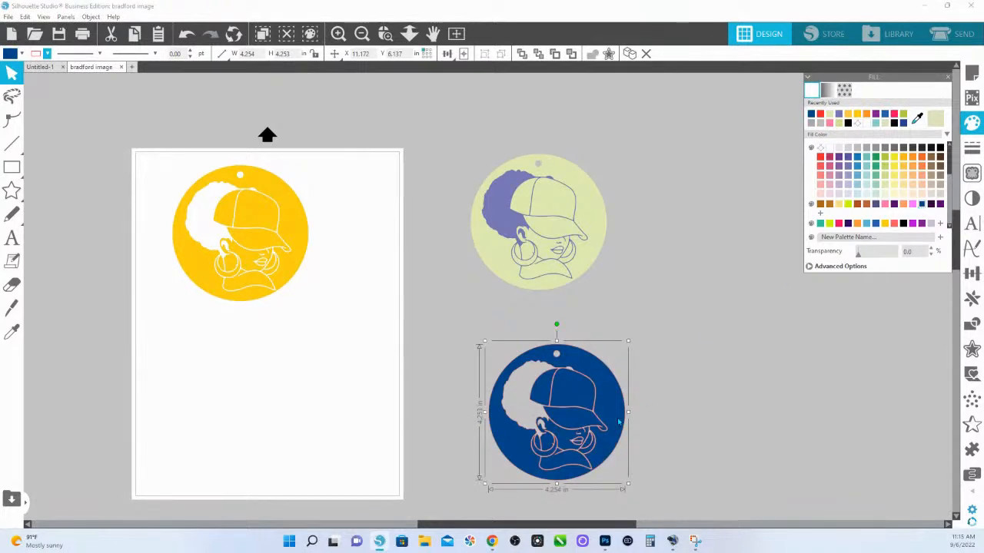
Release the compound path of the dark blue ornament
click(385, 33)
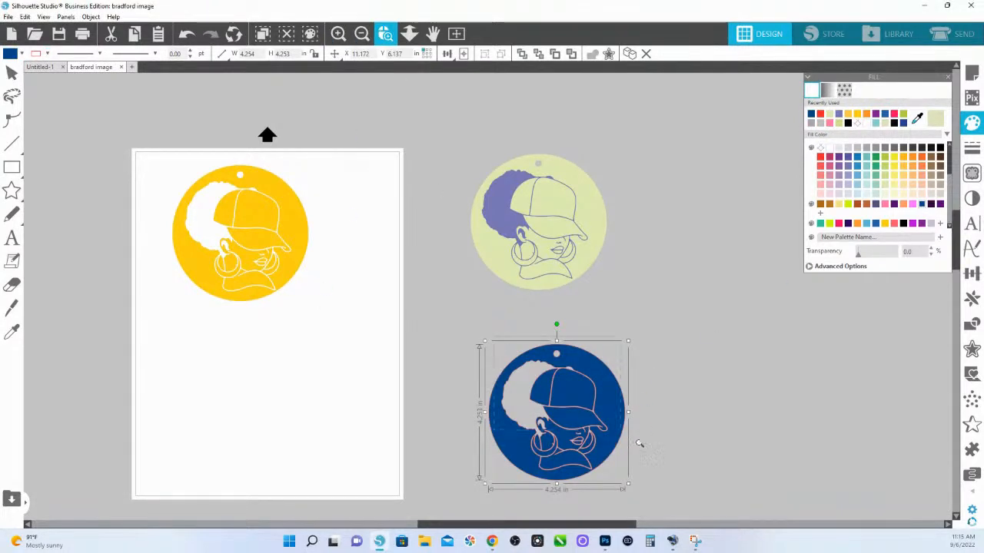
drag(591, 412, 680, 490)
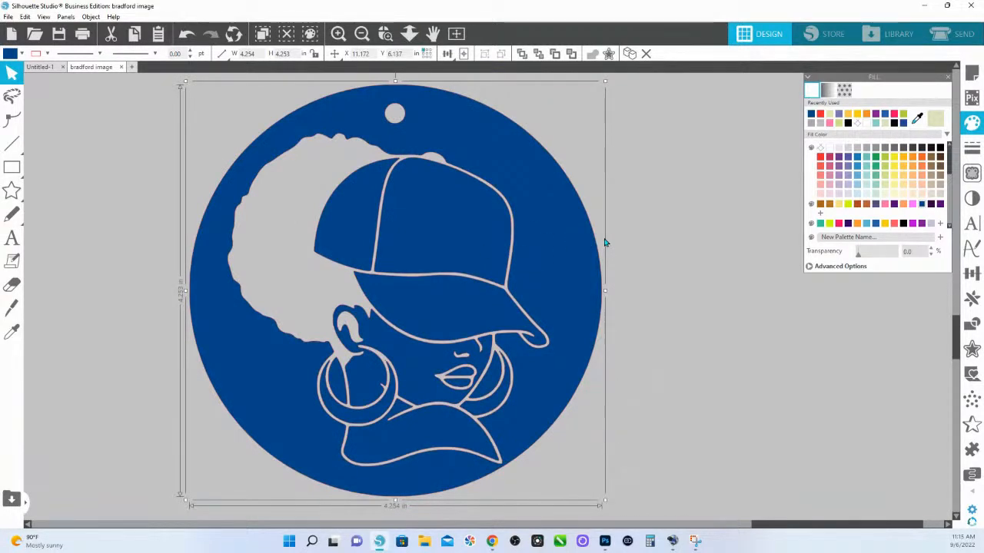
right_click(480, 163)
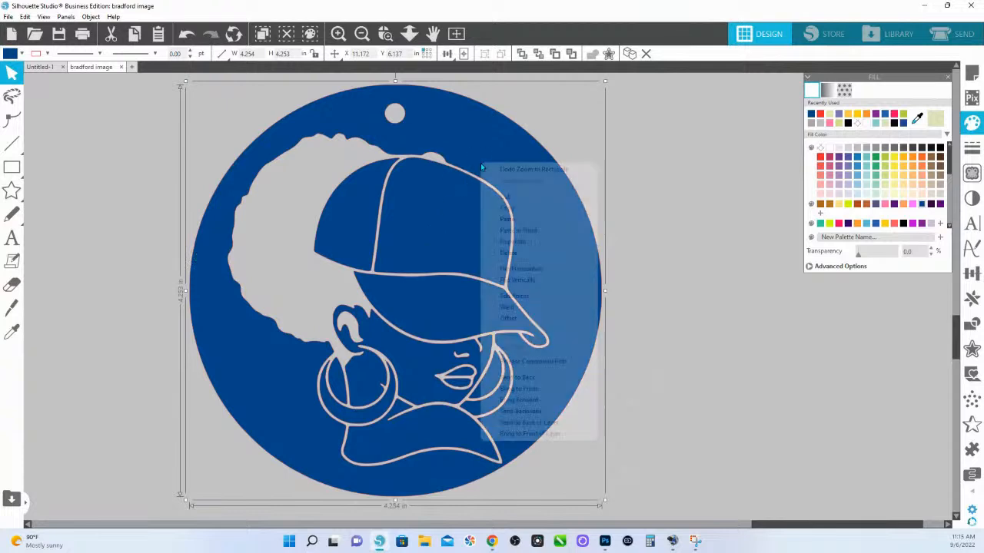
click(553, 365)
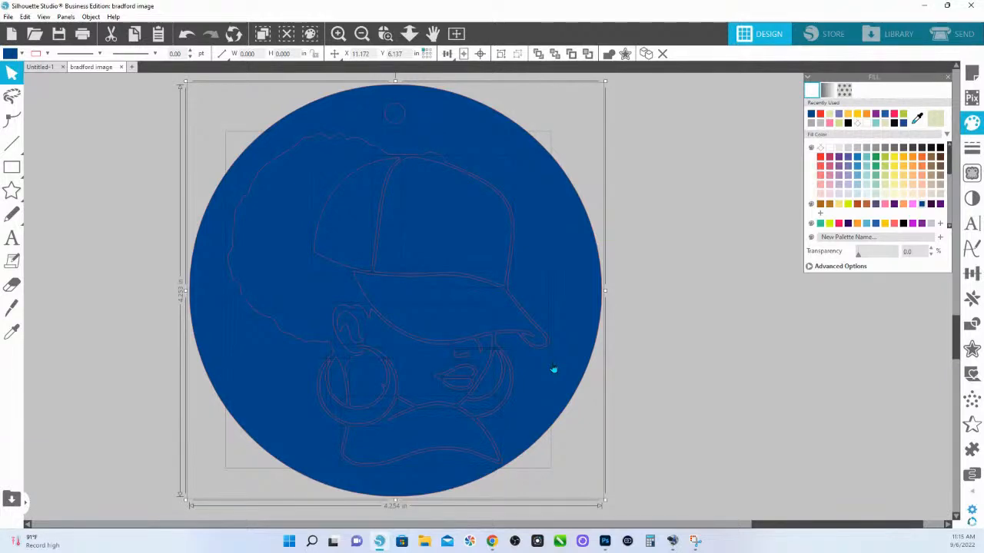
Fill the released portrait pieces with pale yellow-green and combine them into a compound path
click(421, 137)
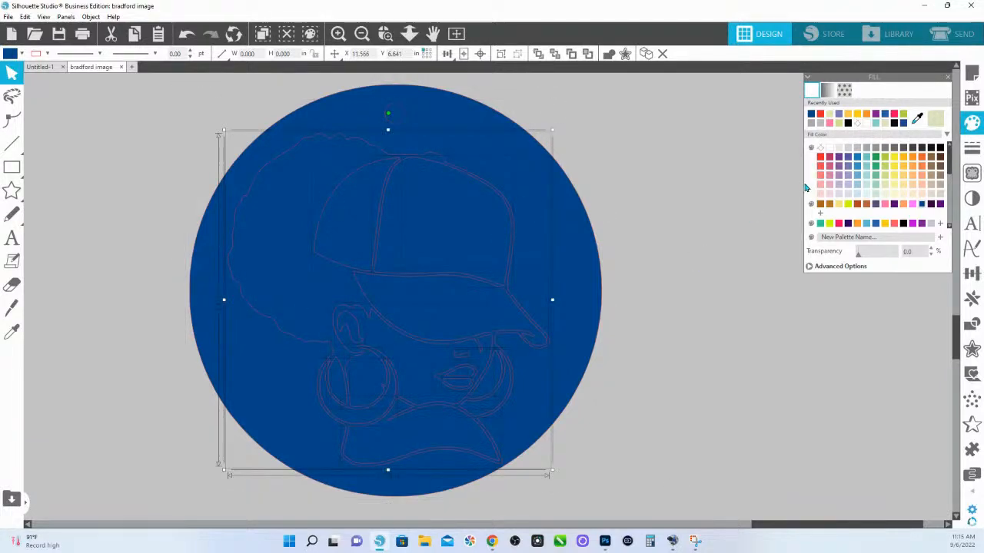
click(886, 188)
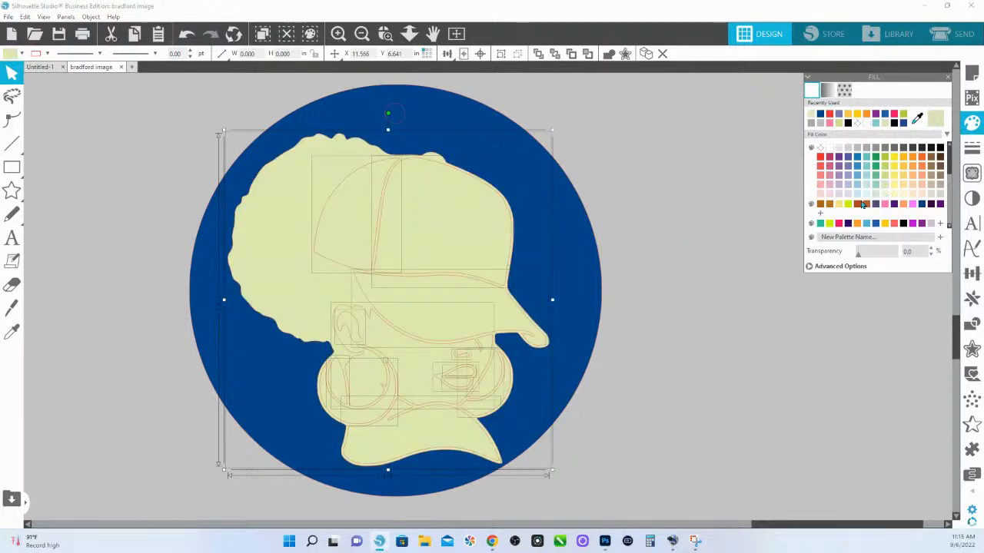
right_click(436, 232)
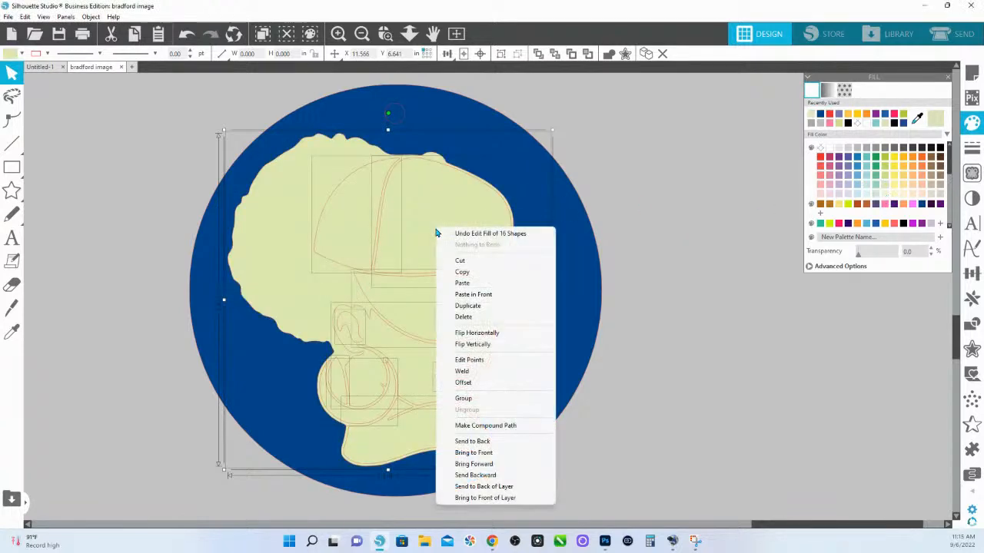
click(476, 427)
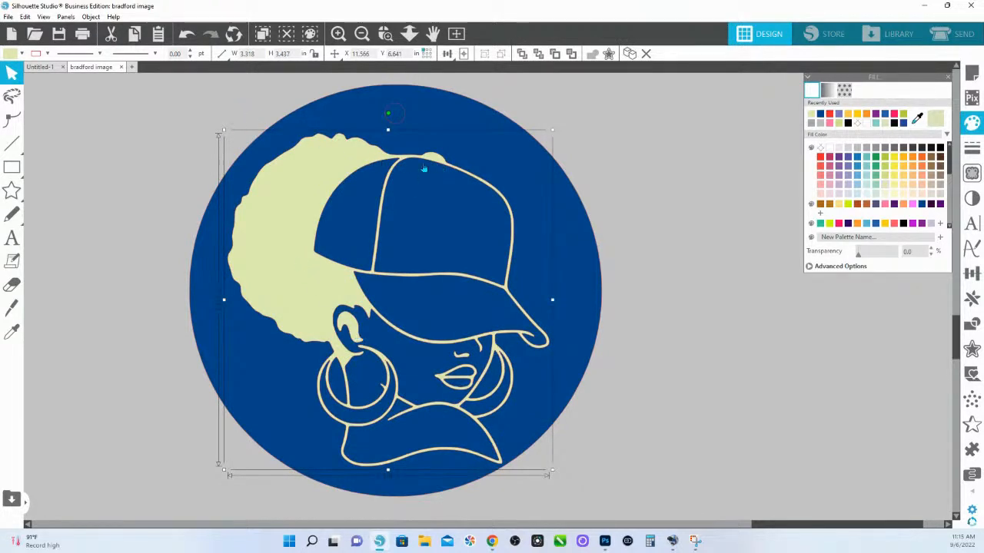
Combine the dark blue disc and its small hanging hole into a compound path
key(t)
click(437, 99)
drag(423, 100, 399, 113)
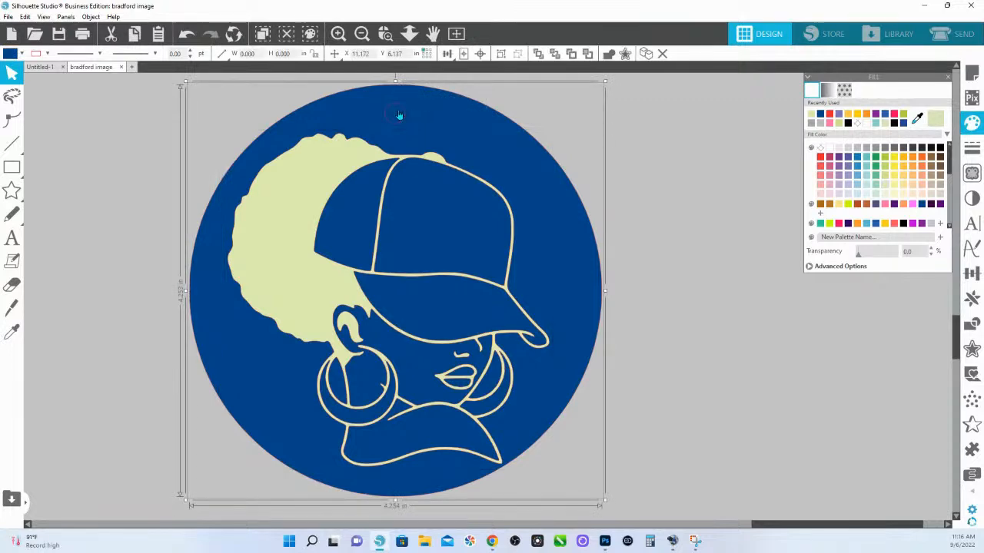
right_click(399, 113)
click(450, 314)
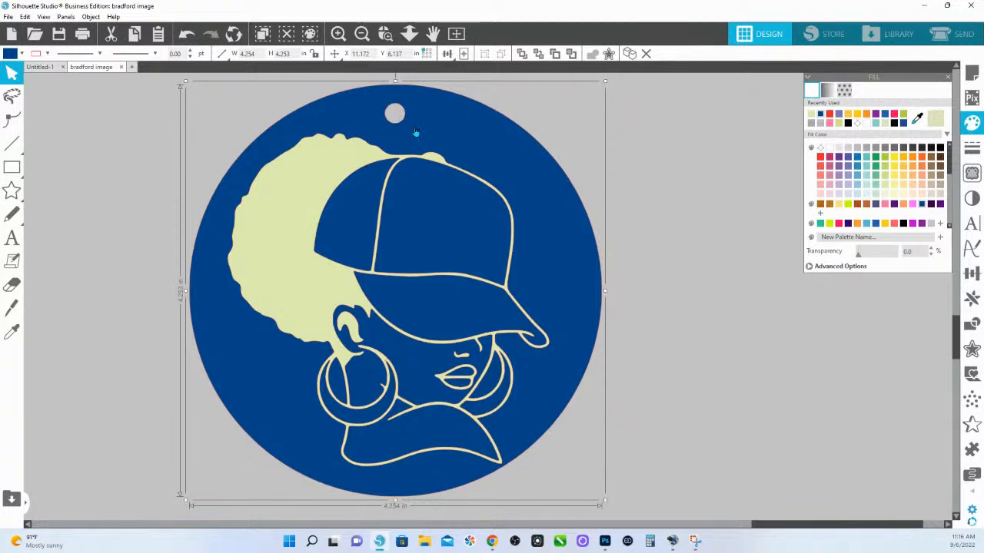
Slide the blue disc away from the portrait and back behind it, and fill the portrait with orange
drag(424, 144, 429, 306)
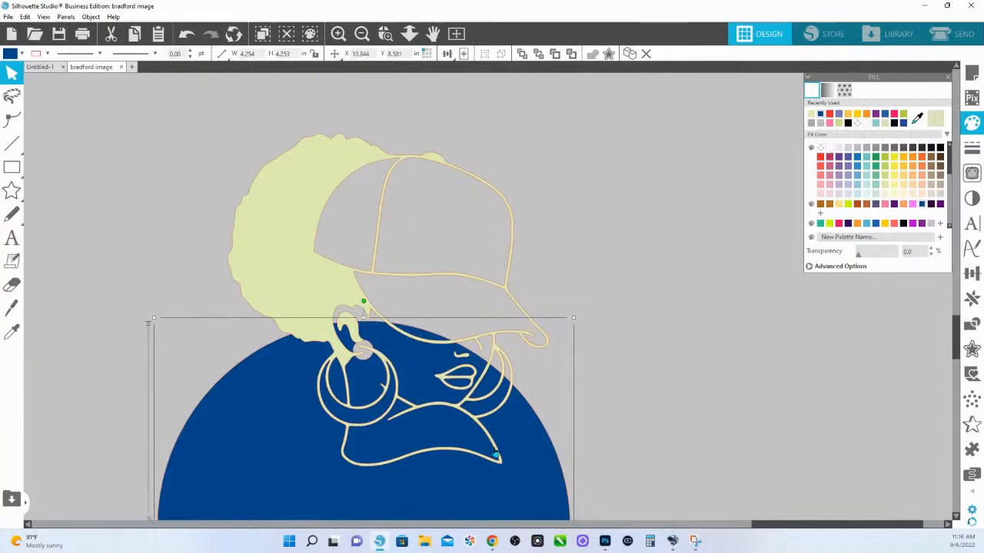
drag(523, 487, 558, 259)
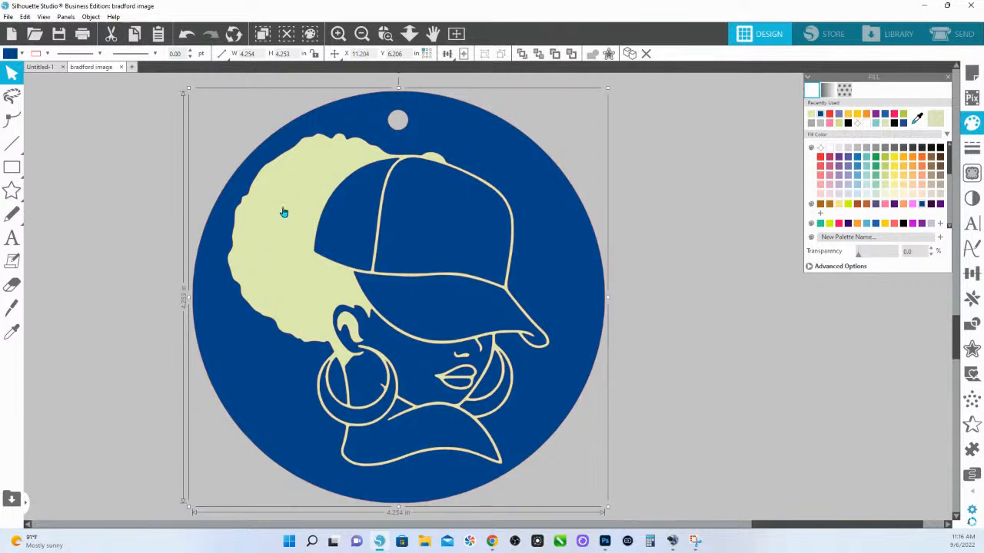
click(306, 197)
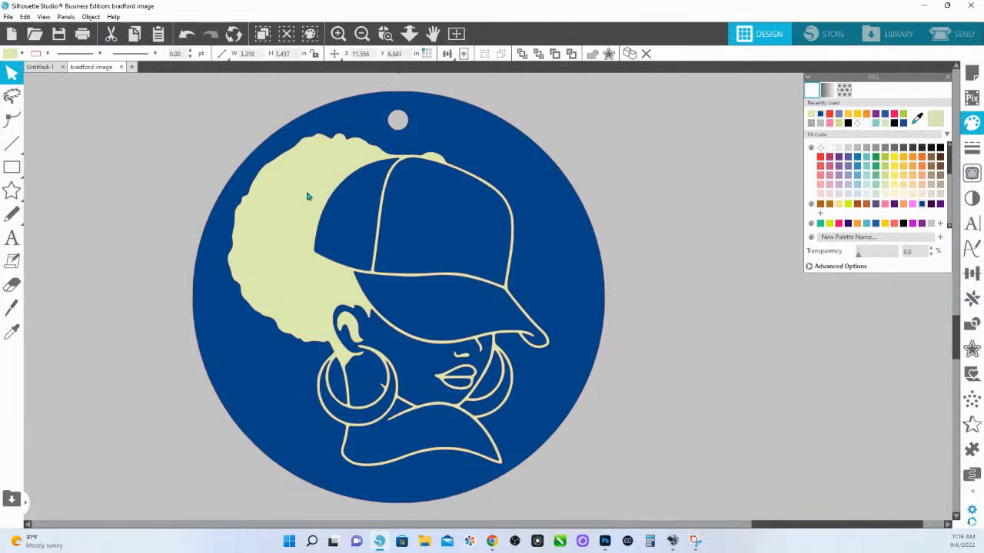
click(860, 224)
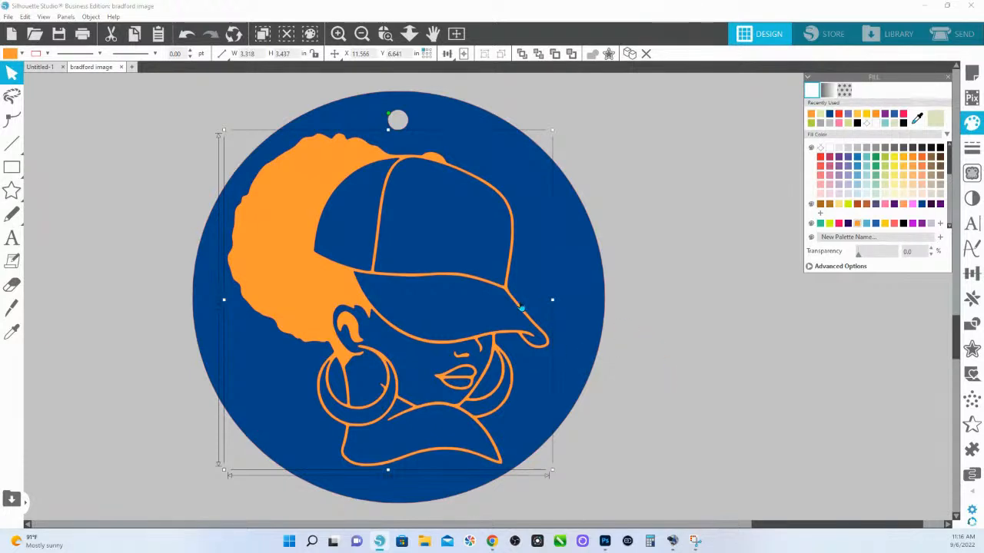
Combine the blue disc and the orange portrait into one compound path
click(410, 42)
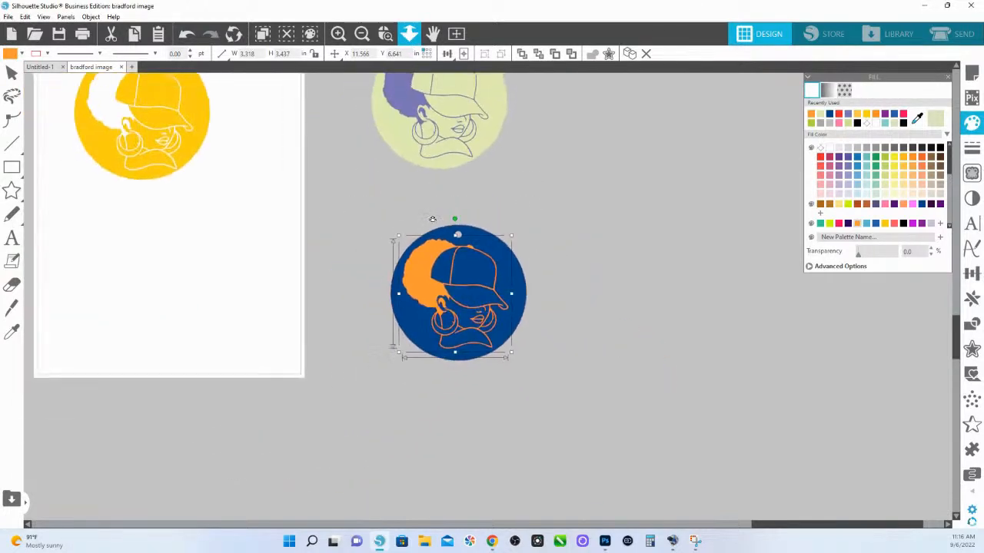
drag(549, 397, 377, 209)
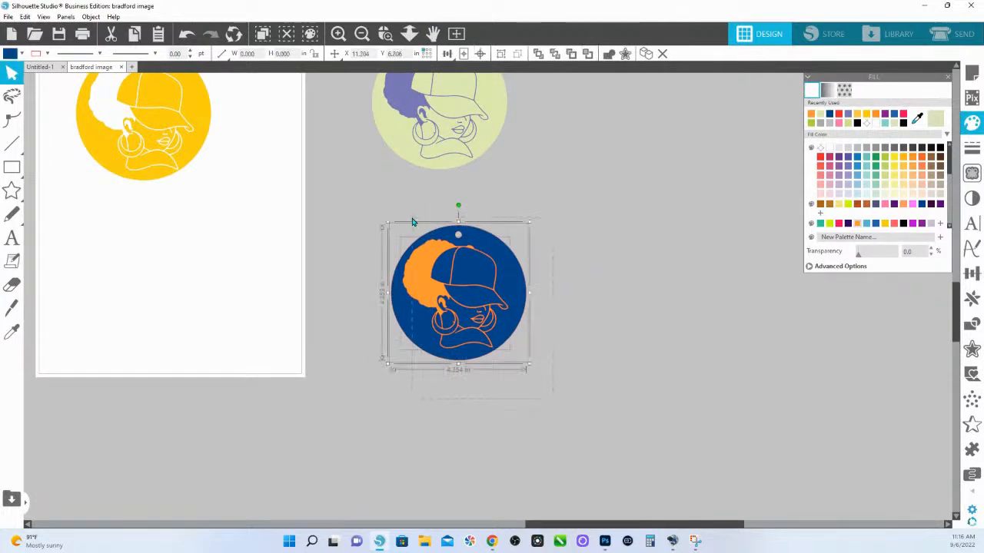
key(ctrl+e)
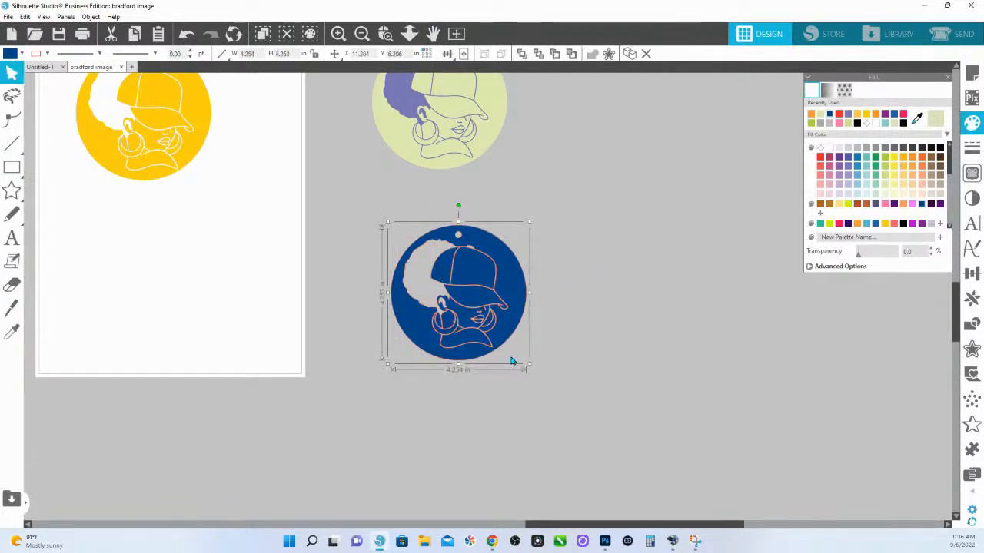
Recolour the two-piece ornament with a dark blue disc and a white portrait
scroll(511, 241, up, 3)
click(517, 142)
click(505, 145)
click(829, 115)
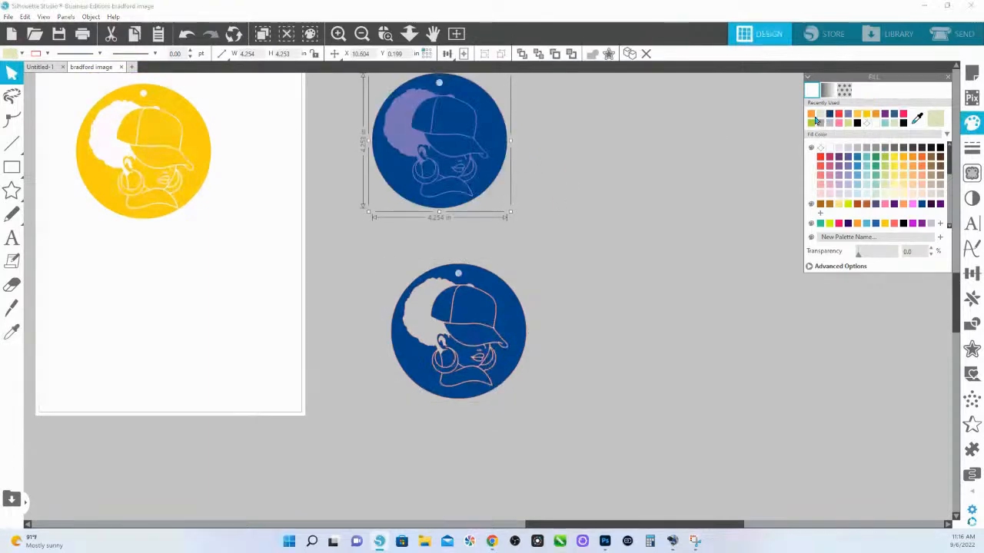
Move the yellow ornament off the page and both dark blue ornaments onto it
drag(179, 124, 857, 354)
drag(626, 417, 212, 173)
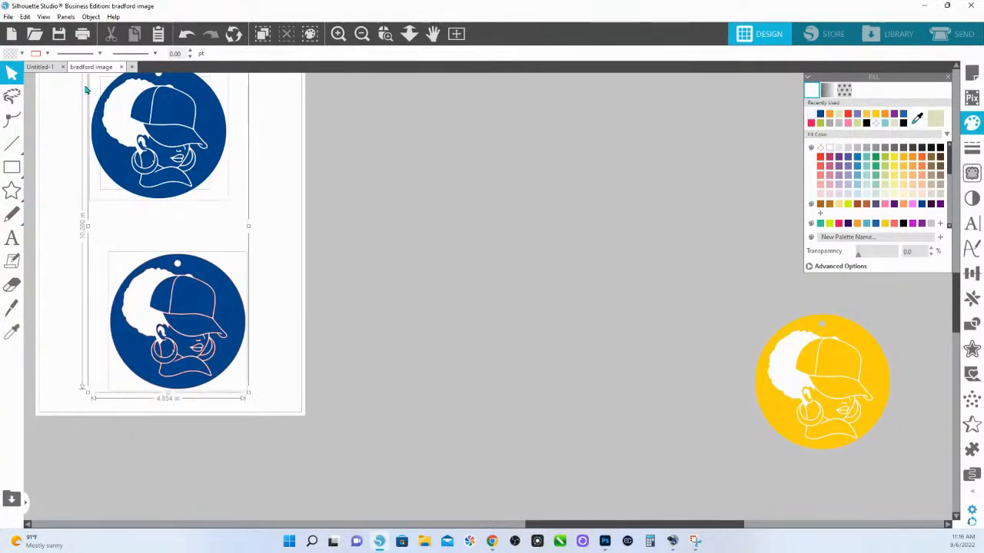
Make the line colour of both dark blue ornaments on the page transparent, then deselect them
click(49, 55)
click(45, 90)
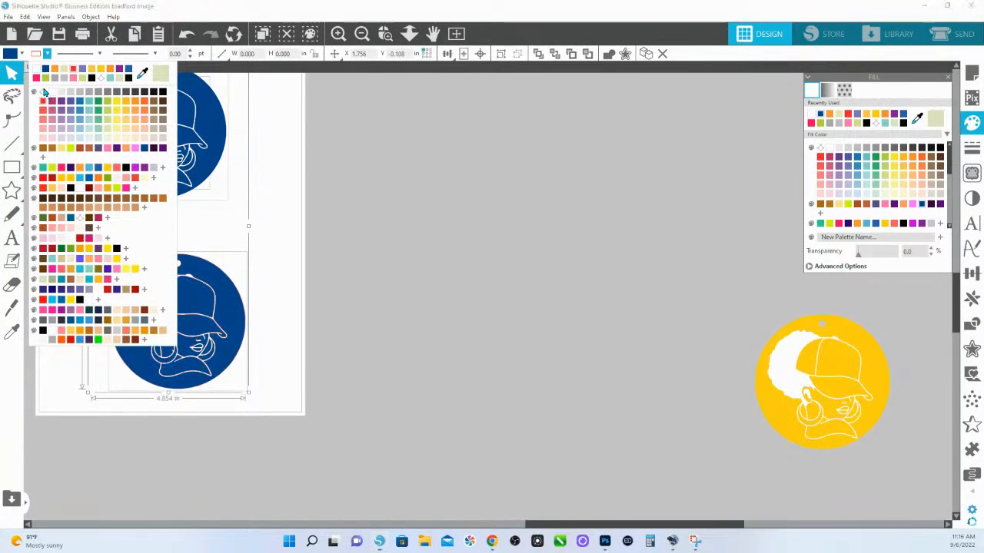
click(362, 341)
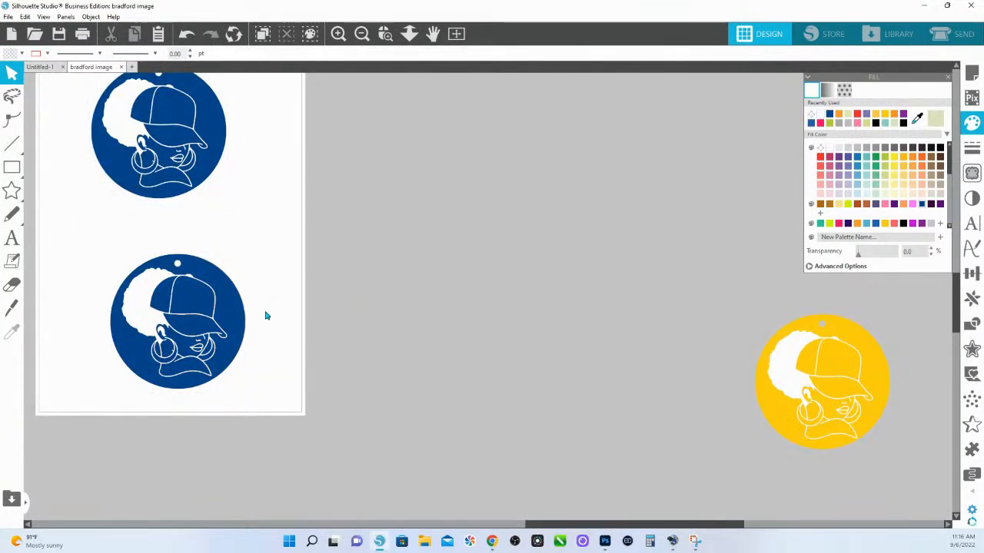
Move the upper dark blue ornament off the page and combine its disc and white portrait into one compound path
scroll(211, 215, up, 1)
drag(300, 224, 105, 102)
drag(146, 147, 501, 219)
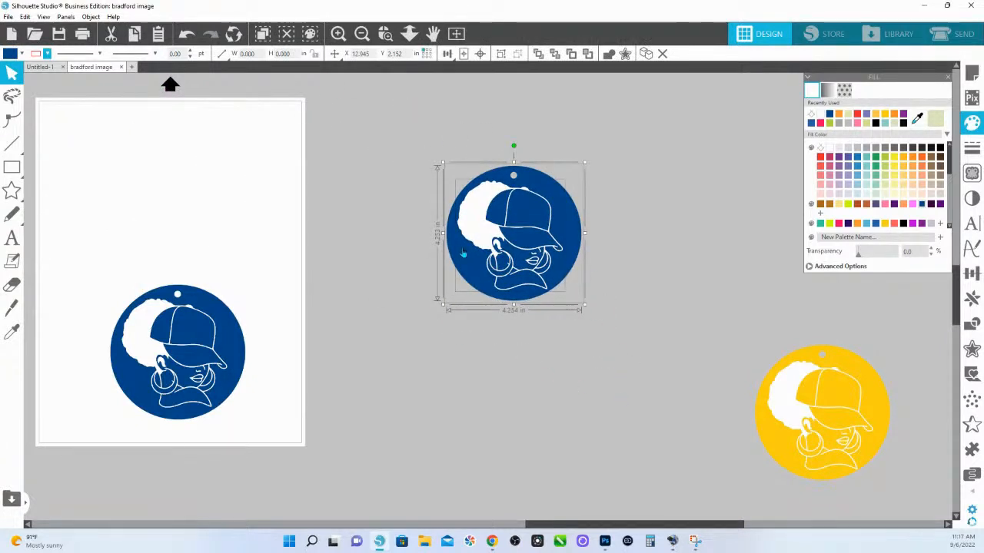
right_click(506, 222)
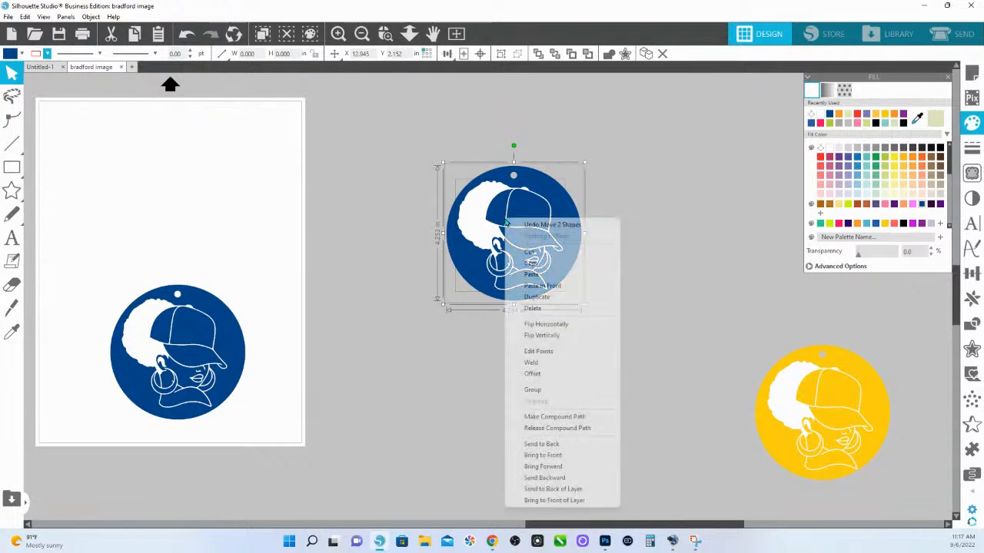
click(566, 416)
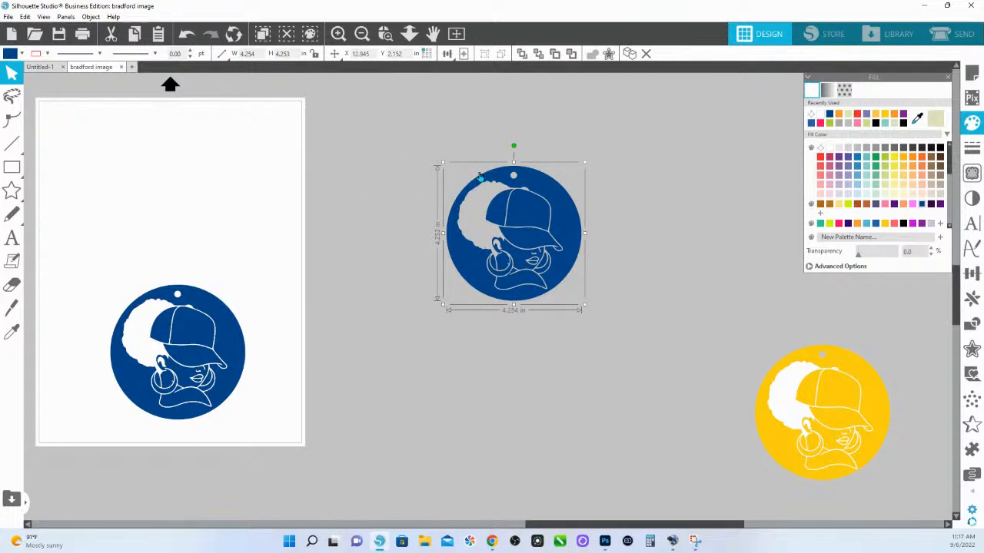
Set the line colour of the see-through blue ornament beside the page to red
drag(299, 446, 120, 293)
click(385, 33)
drag(444, 123, 592, 314)
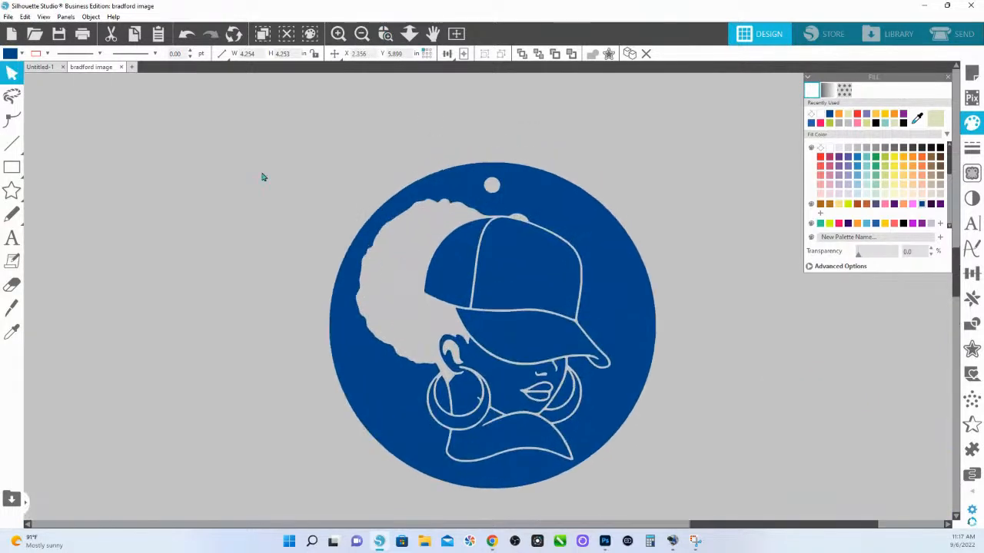
click(47, 53)
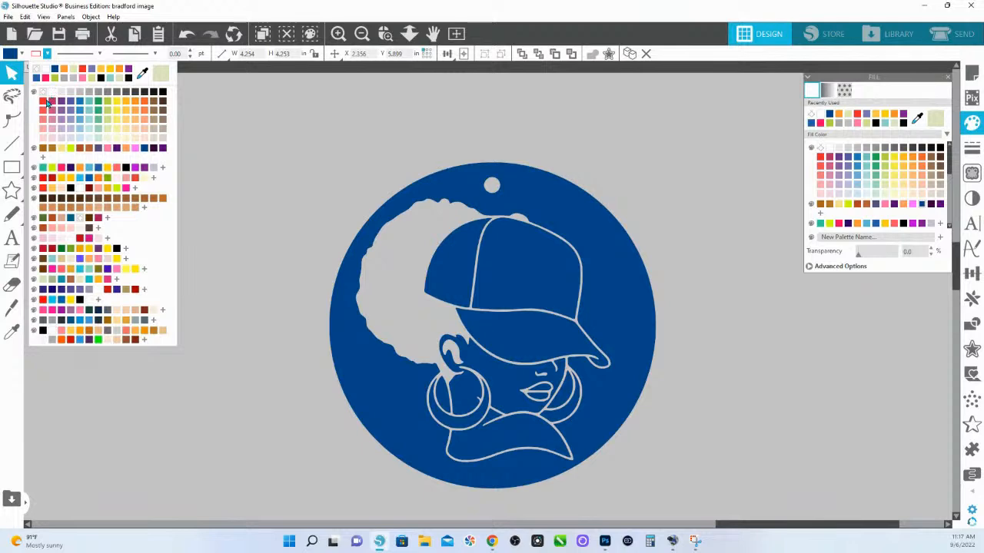
click(51, 101)
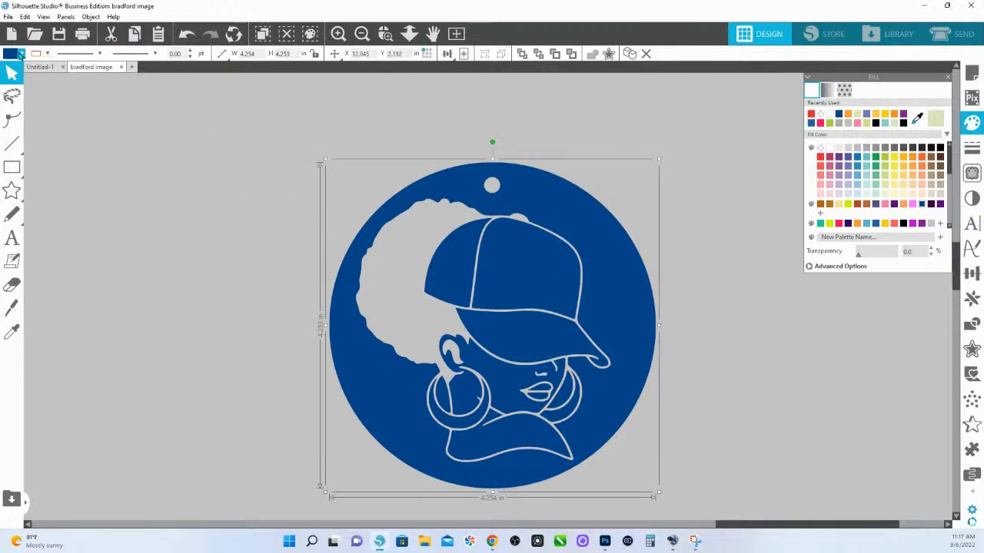
click(22, 53)
click(47, 53)
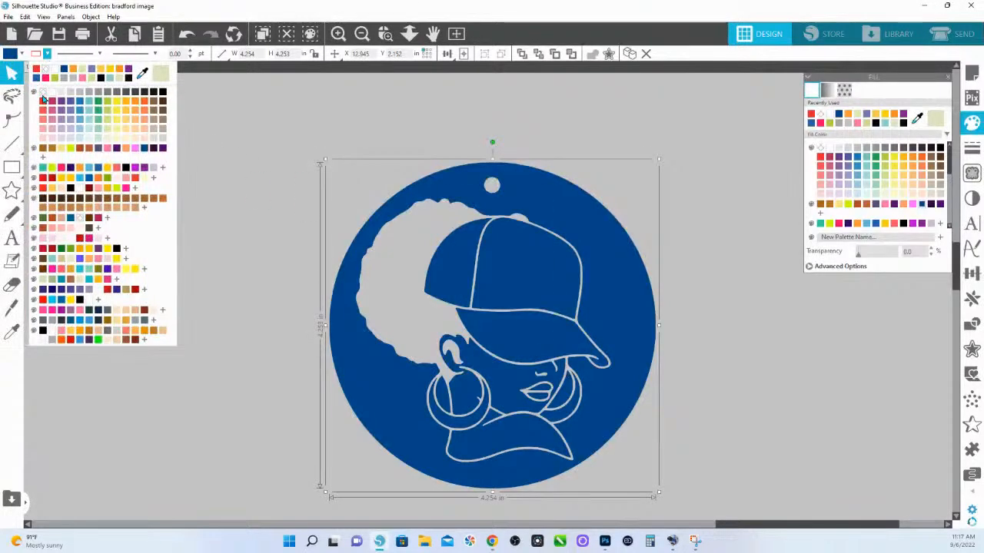
click(44, 100)
Release the see-through ornament's compound path and recombine only the disc and its hanging hole as a compound path
right_click(485, 179)
click(565, 375)
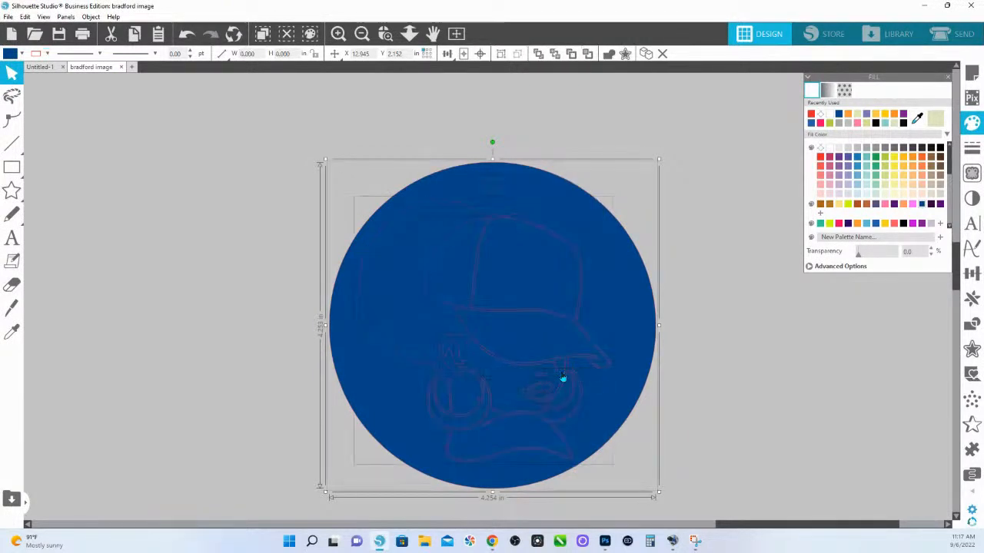
click(523, 154)
right_click(490, 187)
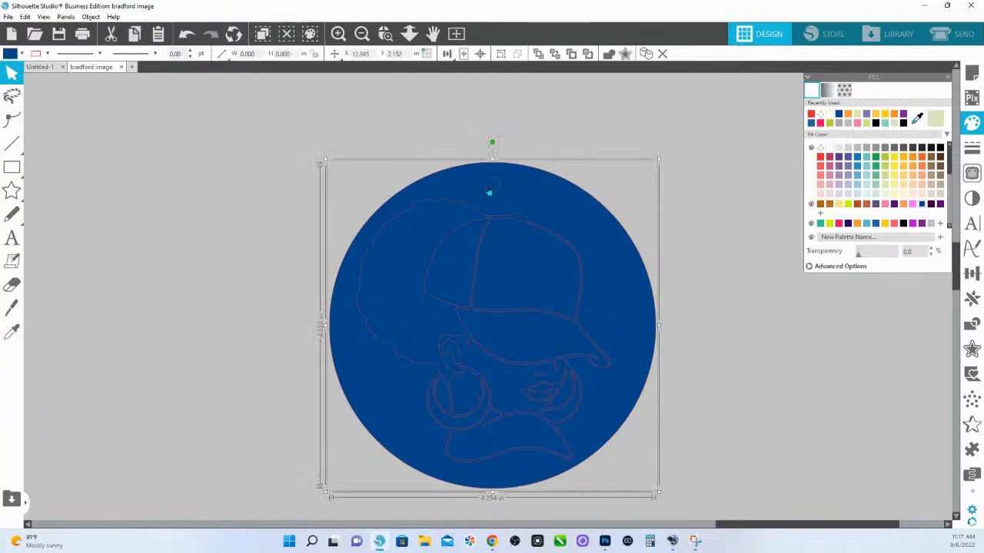
click(555, 386)
Combine the remaining portrait shapes into one compound path and fill it with light teal
drag(729, 463, 175, 134)
shift+click(530, 189)
key(i)
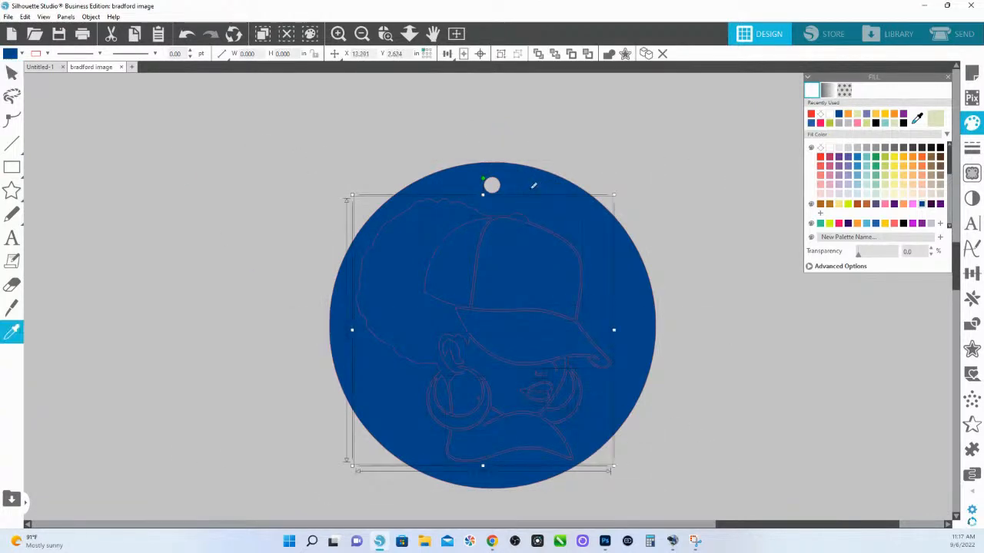
click(872, 186)
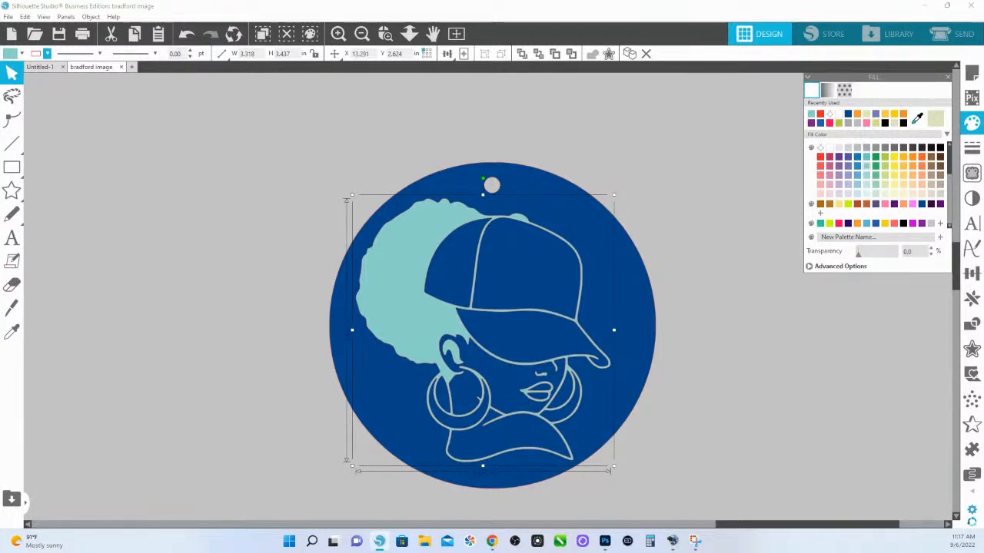
Switch to the browser, look through the shop's home page and open the Silhouette Studio for Beginners 30-day course
key(alt+Tab)
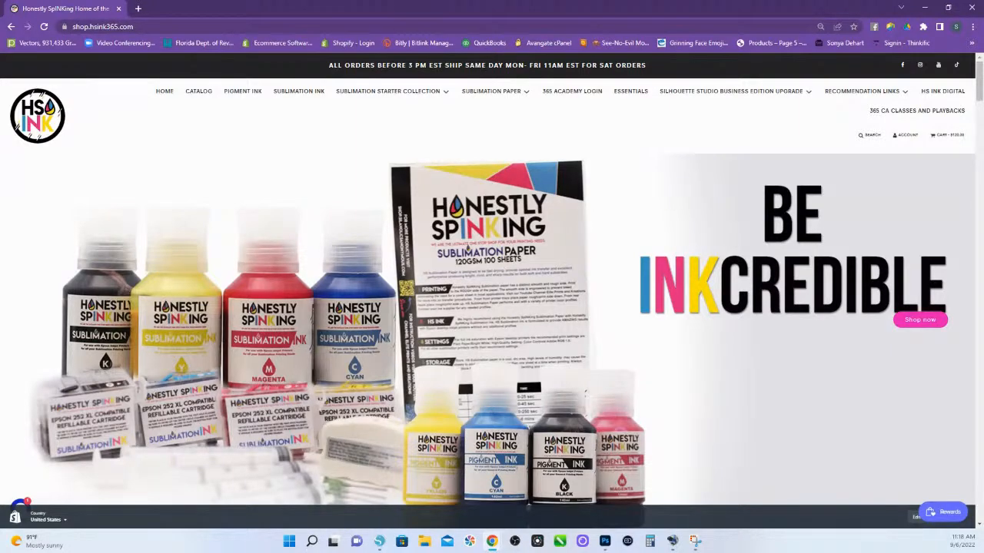
scroll(505, 329, down, 5)
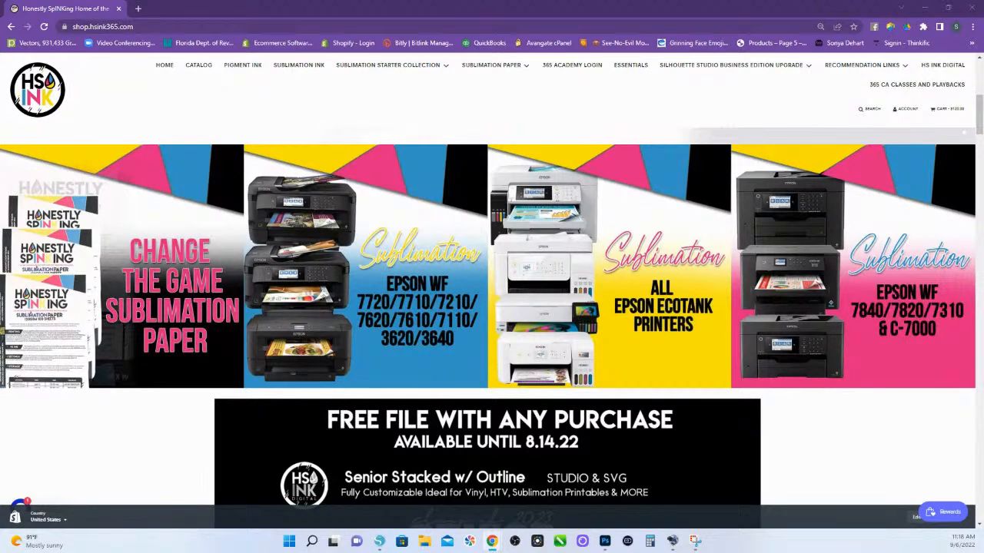
scroll(664, 437, down, 4)
scroll(659, 422, up, 6)
scroll(659, 408, down, 6)
scroll(659, 408, down, 15)
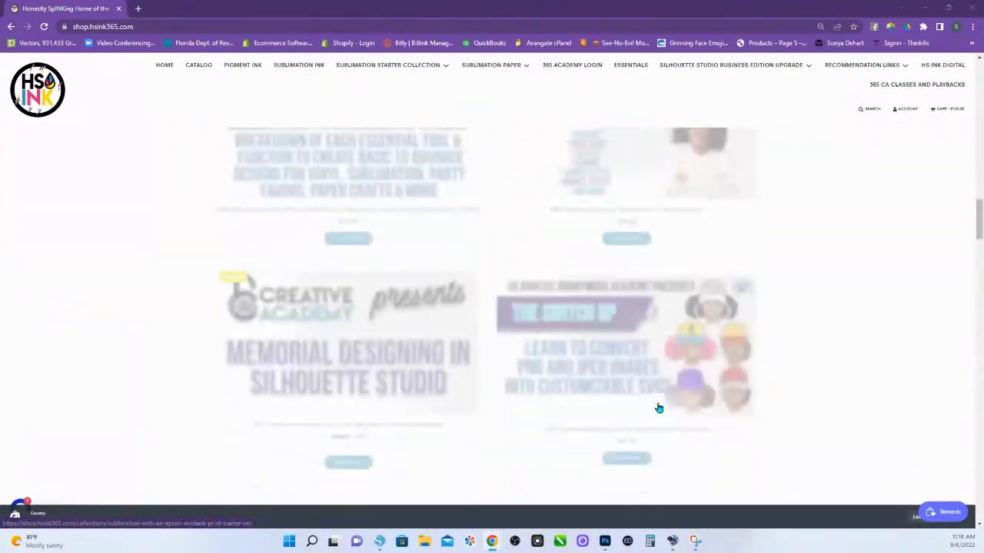
scroll(659, 408, up, 2)
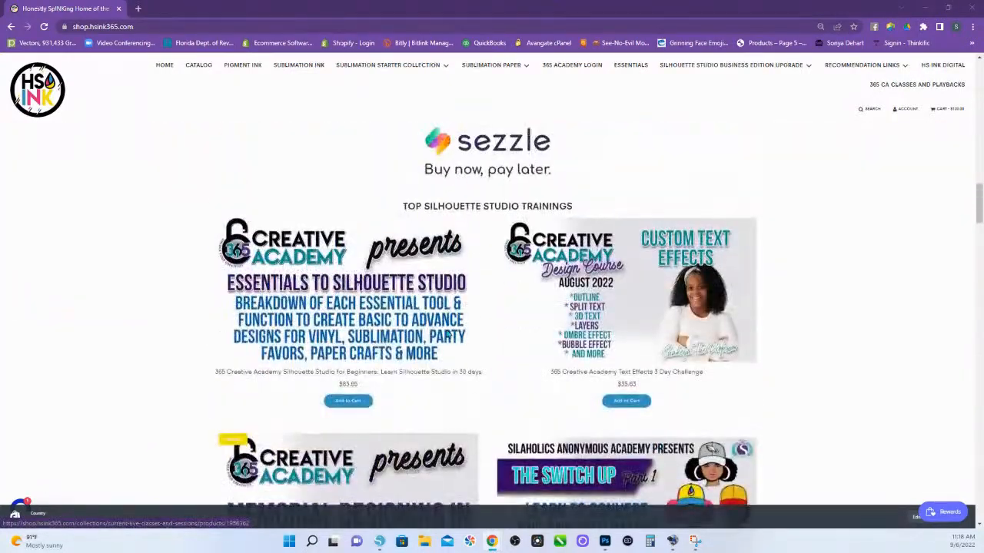
click(387, 321)
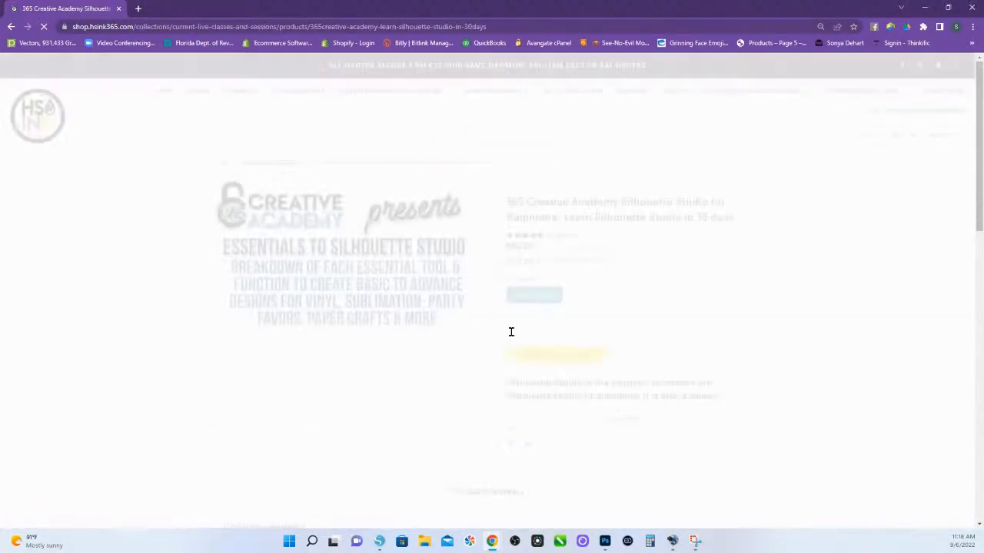